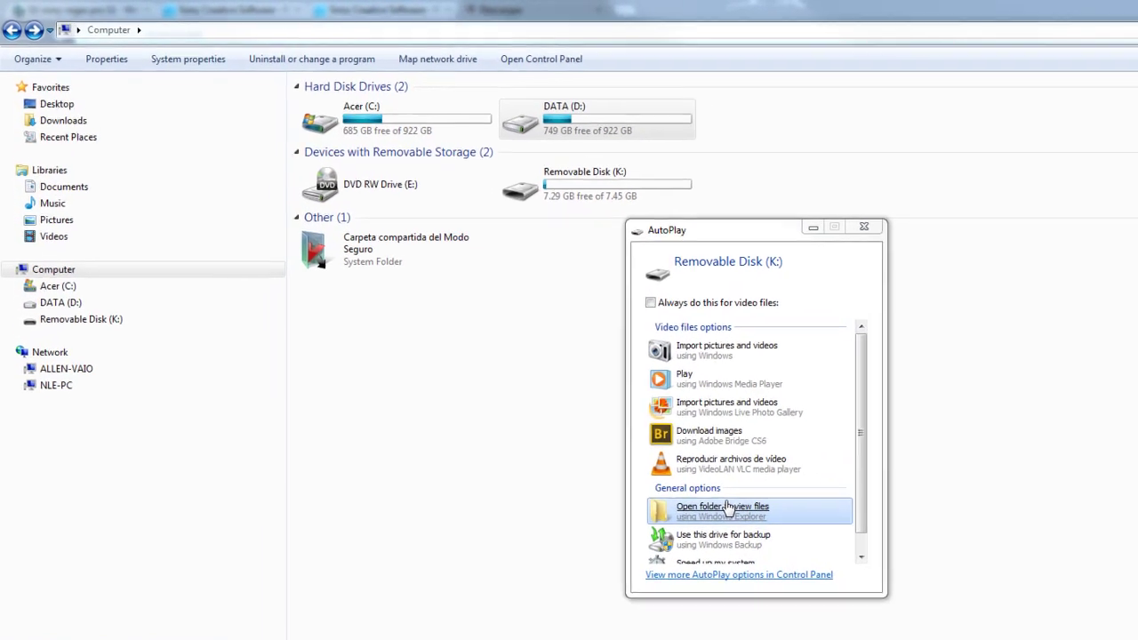
- Open Removable Disk (K:) to view its files and look inside its PRIVATE folder
left_click(738, 516)
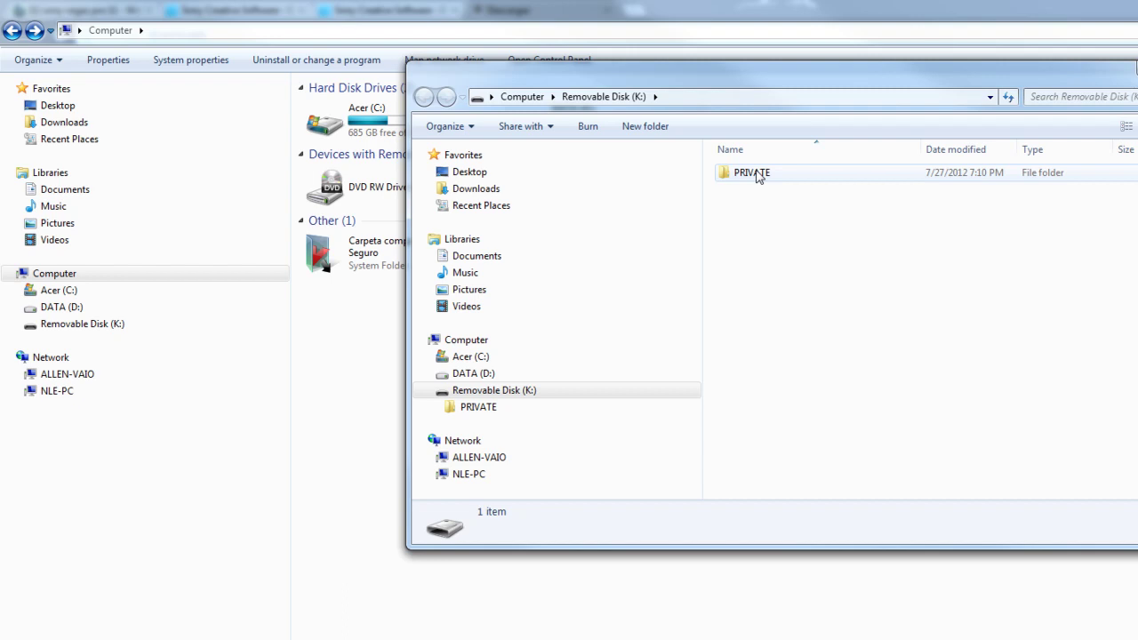
double_click(756, 173)
left_click(424, 96)
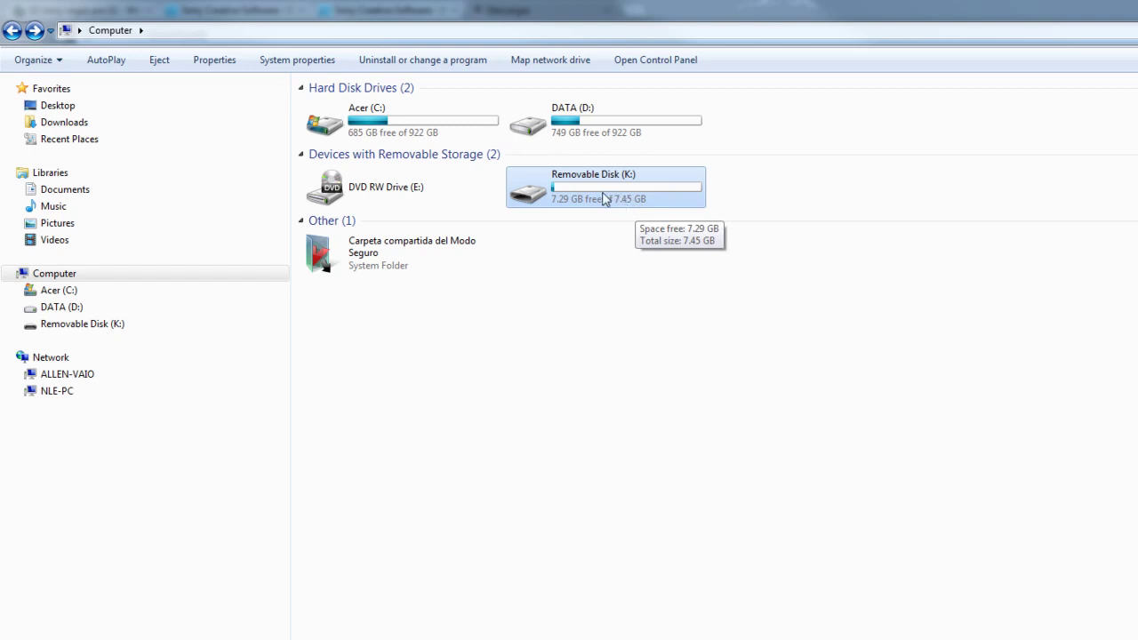
- Copy the PRIVATE folder from Removable Disk (K:)
double_click(610, 199)
right_click(345, 106)
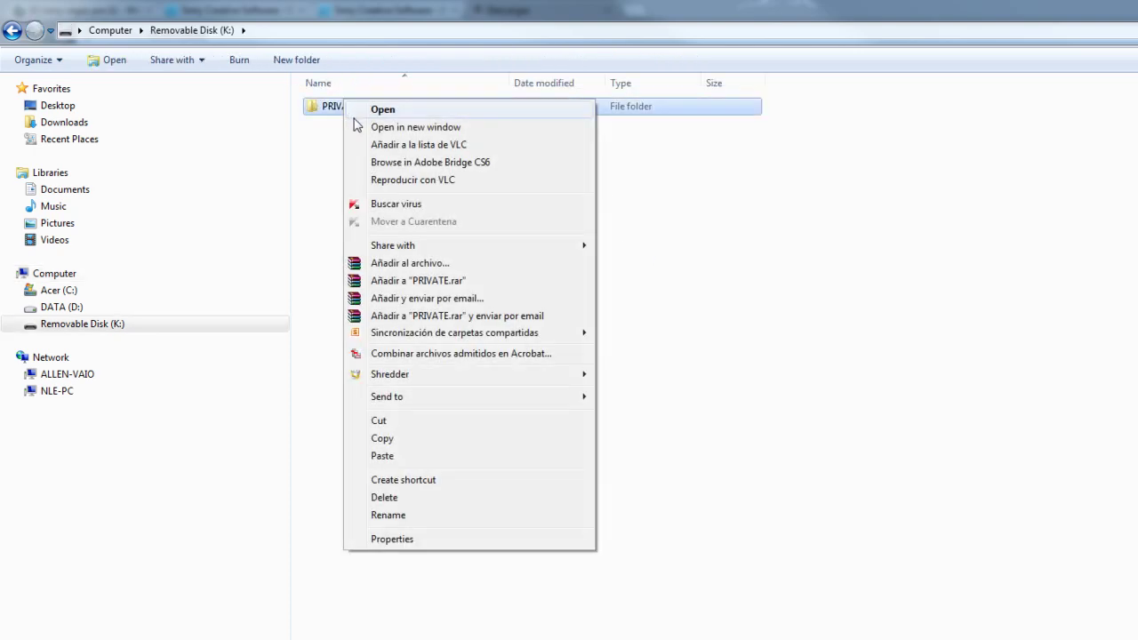
right_click(324, 108)
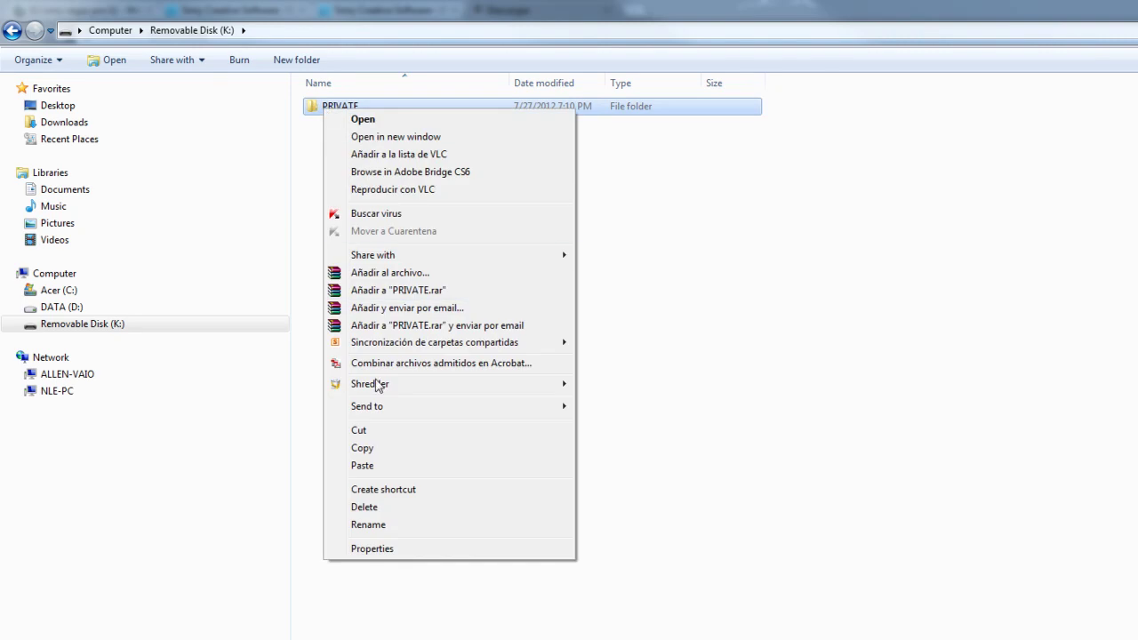
left_click(372, 450)
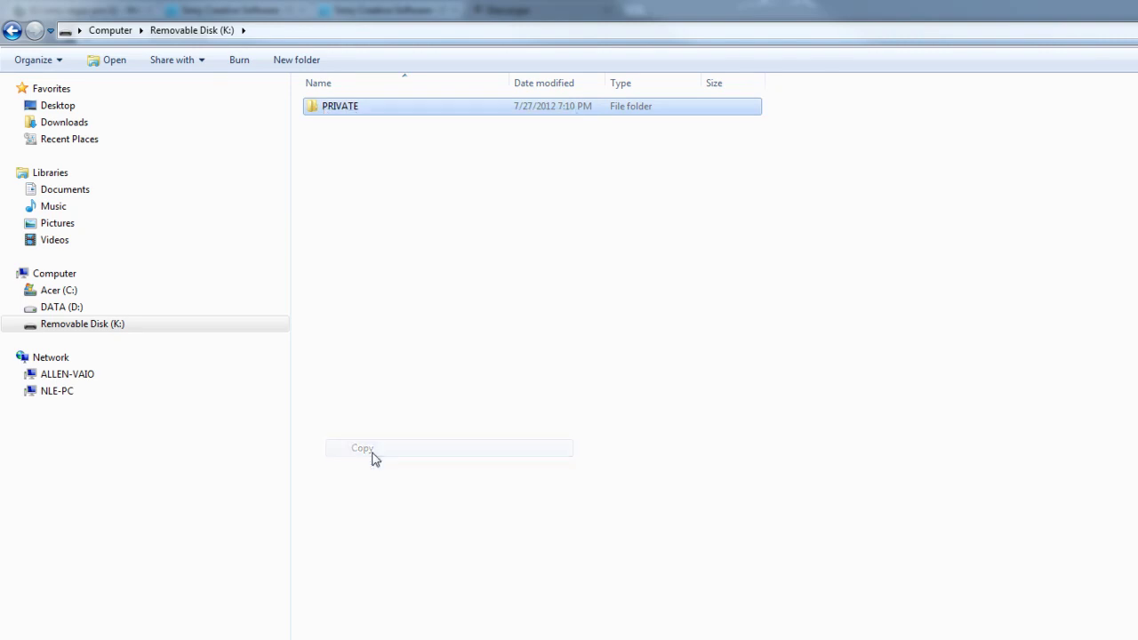
- Create a folder named "Proyecto 25" on DATA (D:) and paste the copied PRIVATE folder into it
left_click(12, 30)
double_click(603, 127)
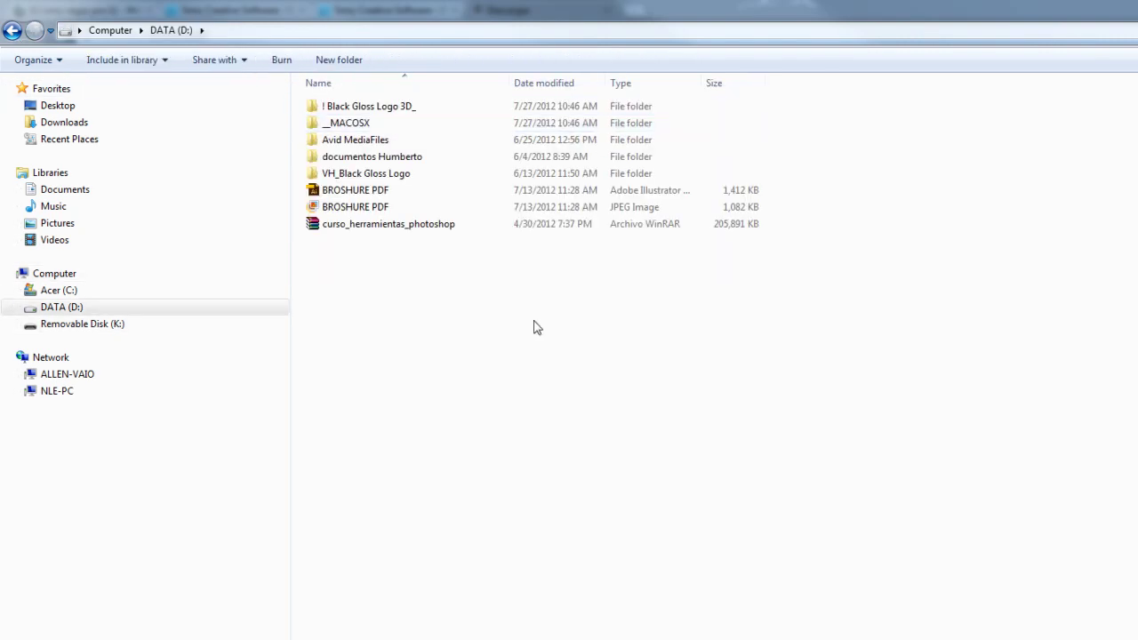
right_click(531, 325)
mouse_move(590, 535)
left_click(830, 534)
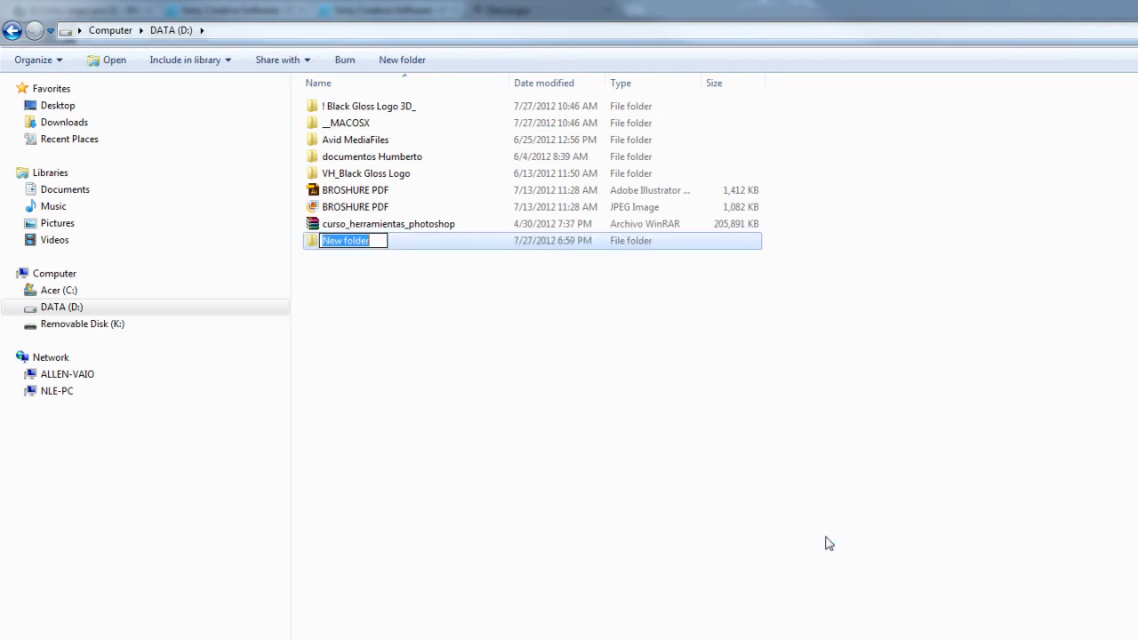
type("Proyecto ")
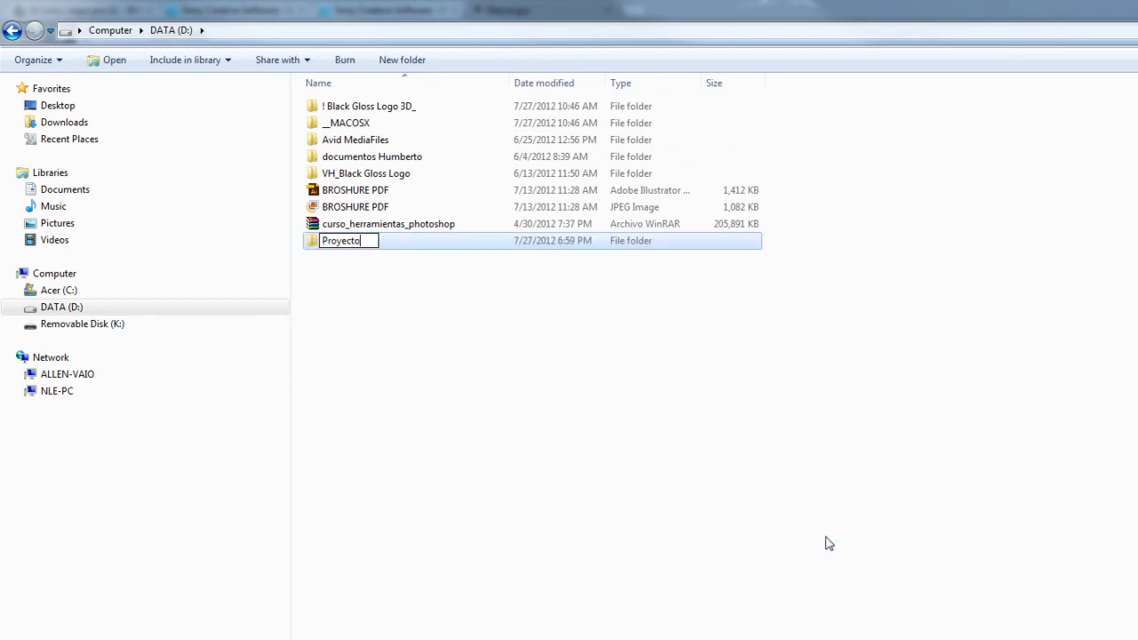
type("25")
key("Return")
key("Return")
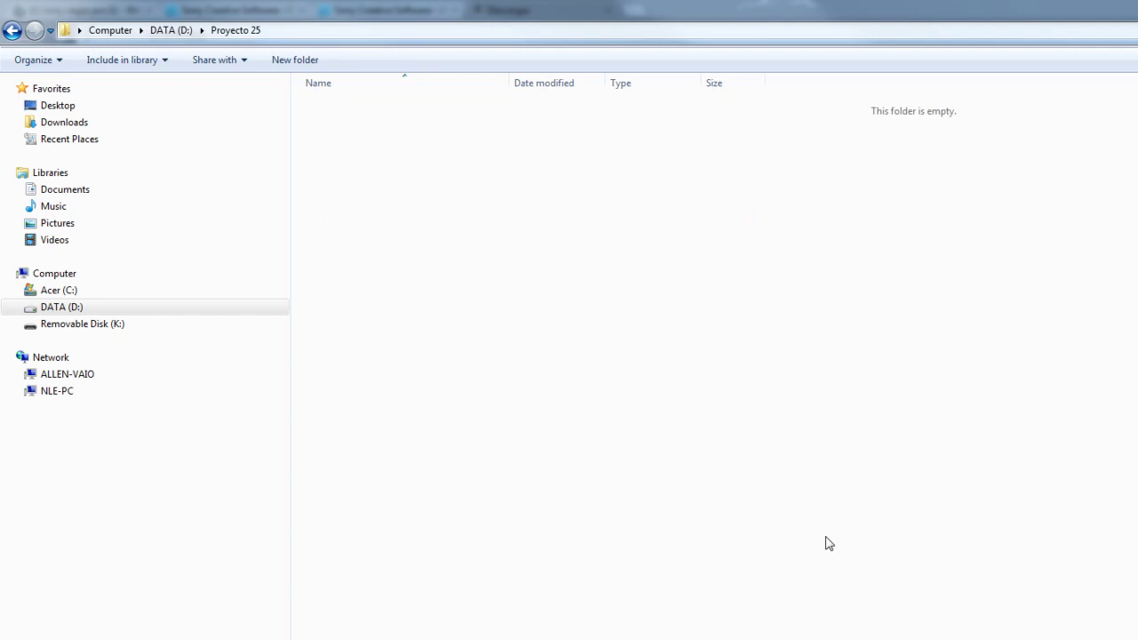
key("ctrl+v")
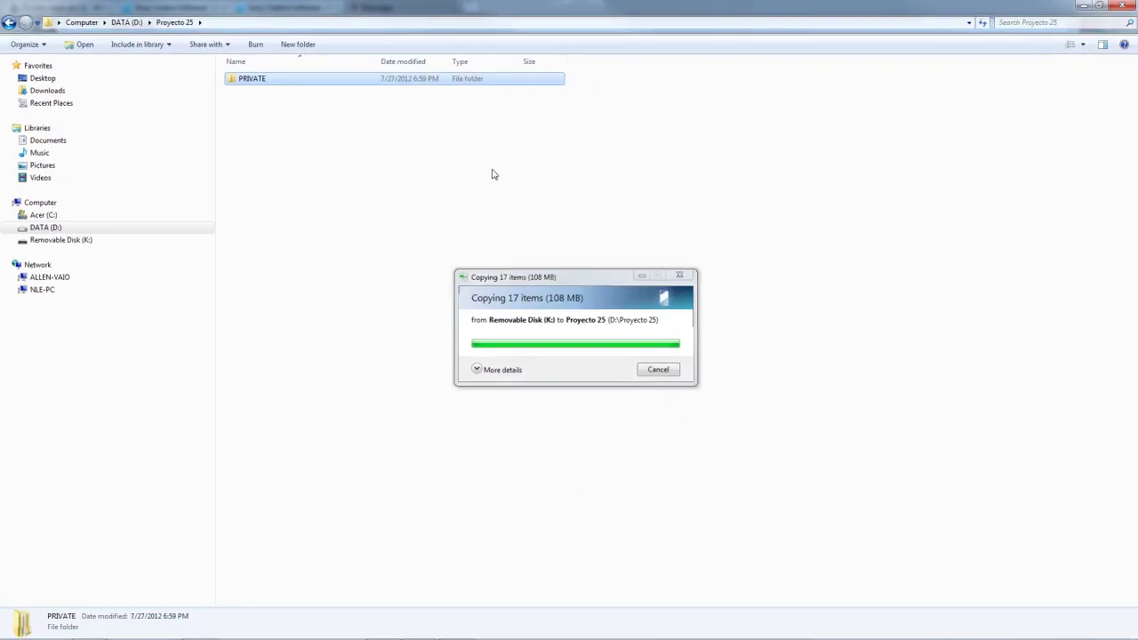
- Launch Vegas Pro 11.0 (64-bit)
left_click(16, 628)
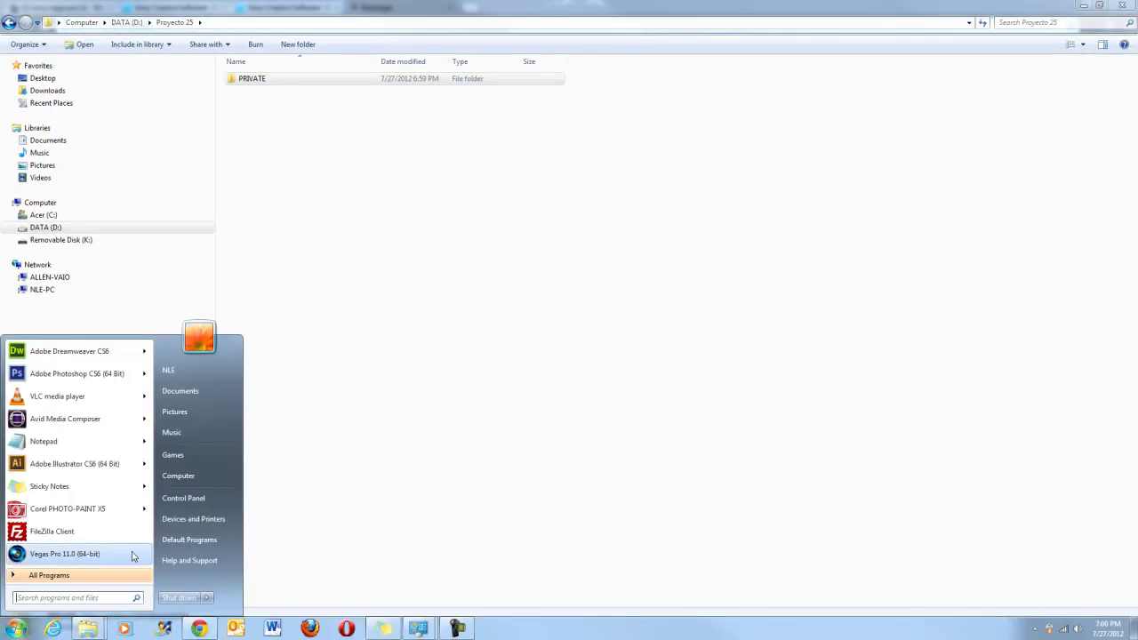
left_click(78, 556)
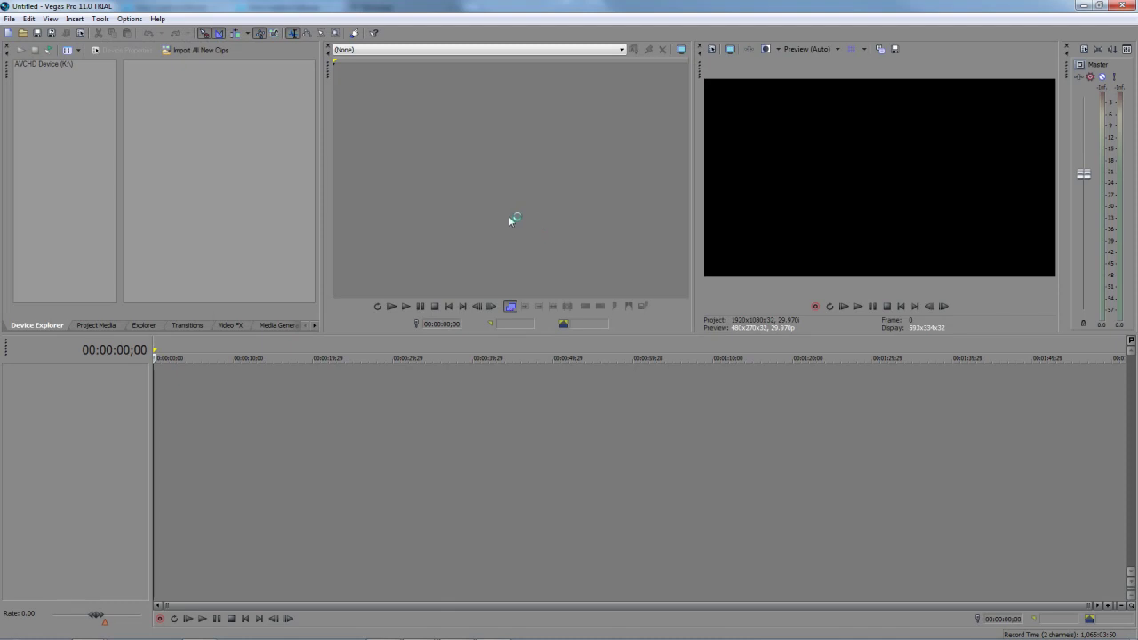
- View the Media Generators and move the Device Explorer to the end of the docked window group
left_click(276, 326)
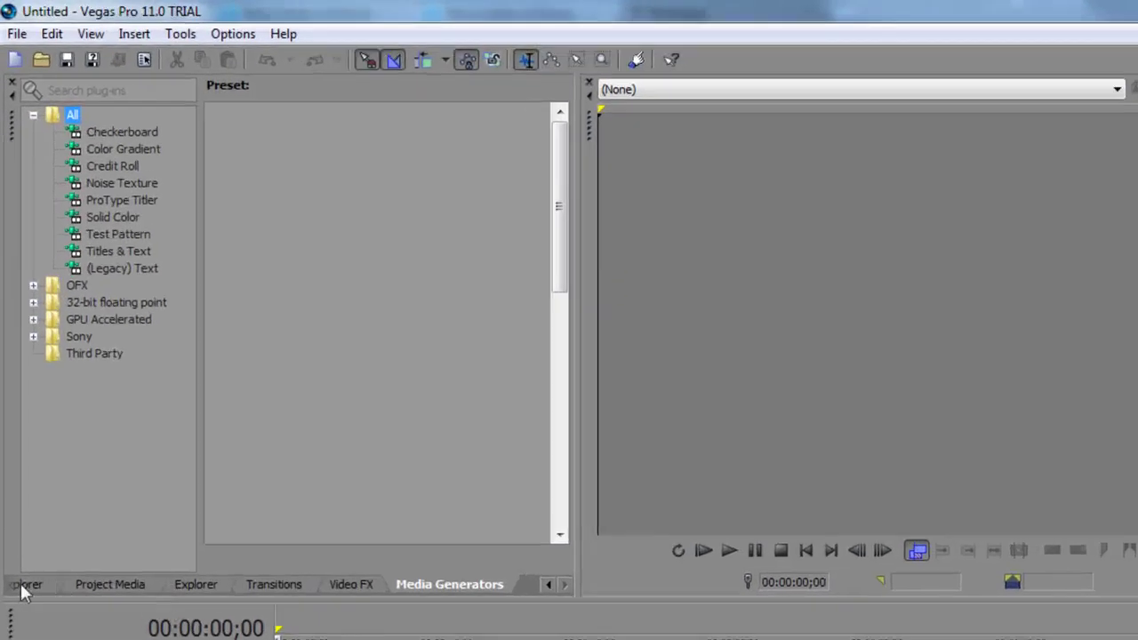
left_click(16, 325)
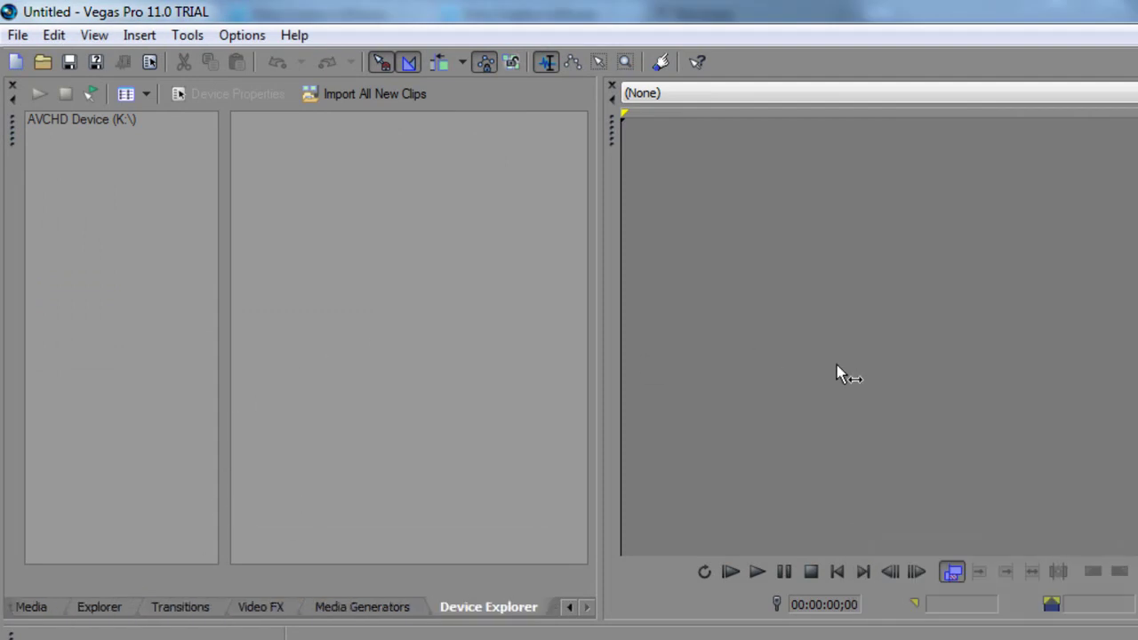
left_click(476, 612)
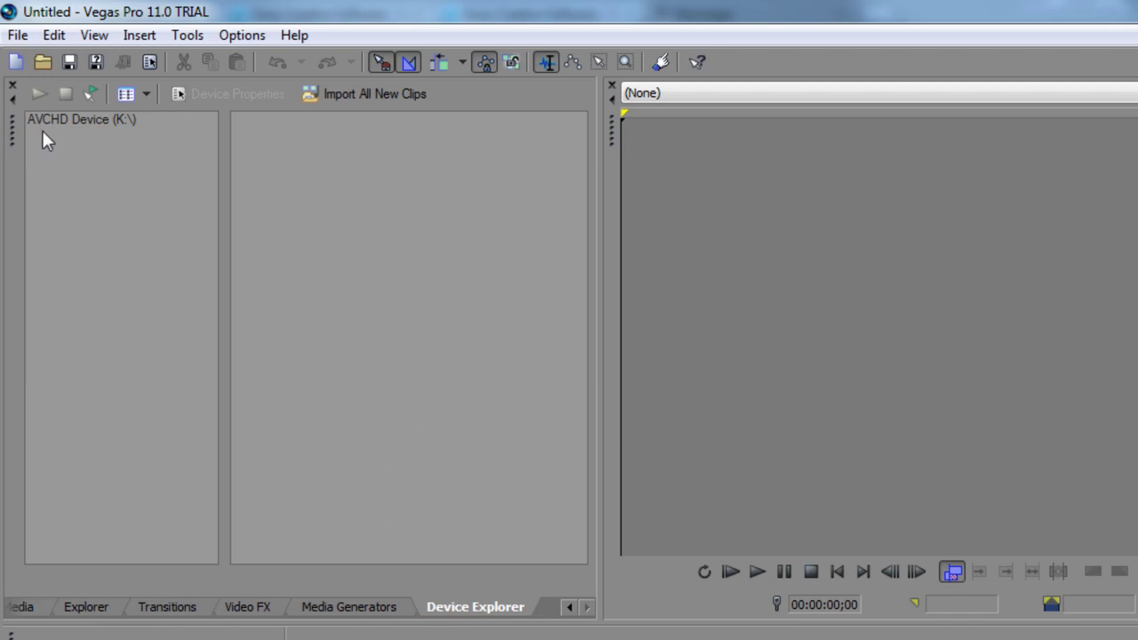
- Close the Device Explorer window and show it again
left_click(12, 86)
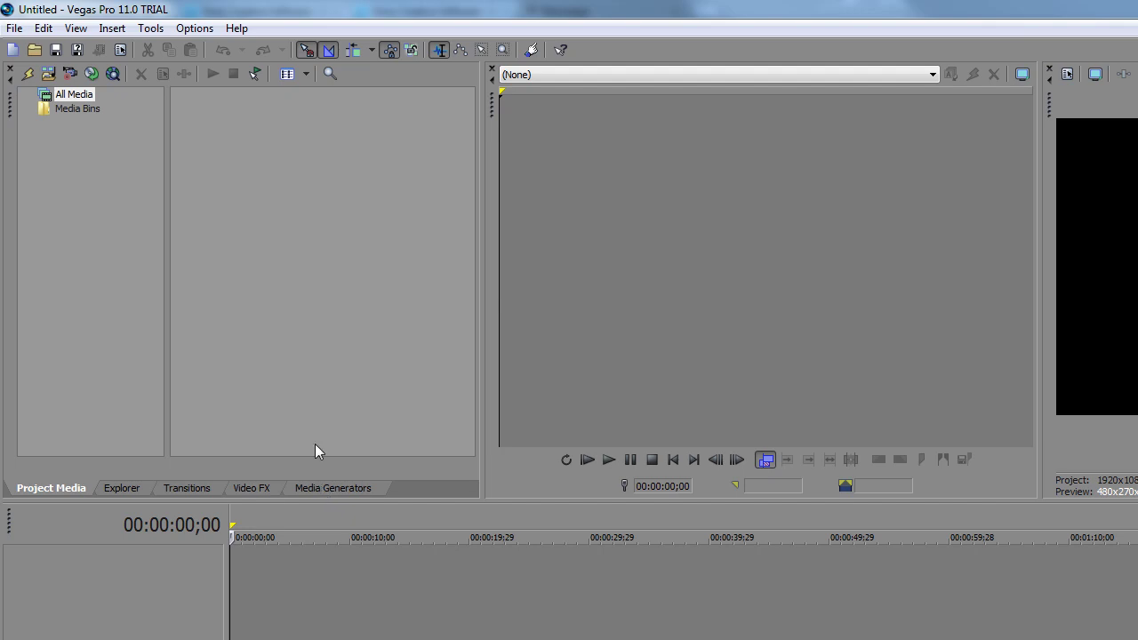
left_click(73, 29)
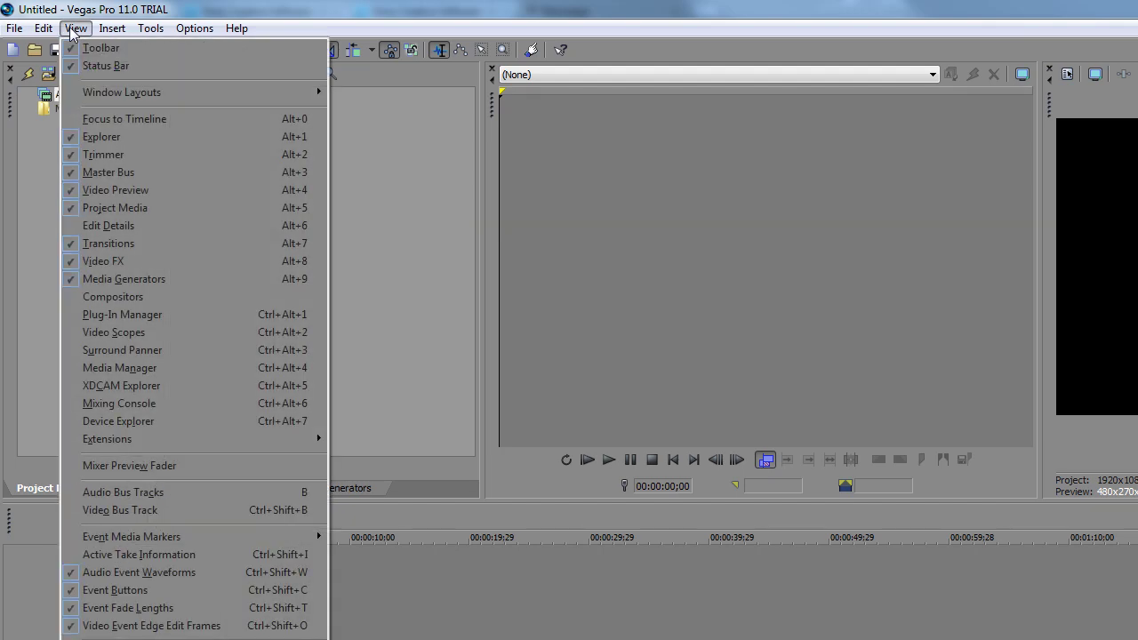
left_click(162, 422)
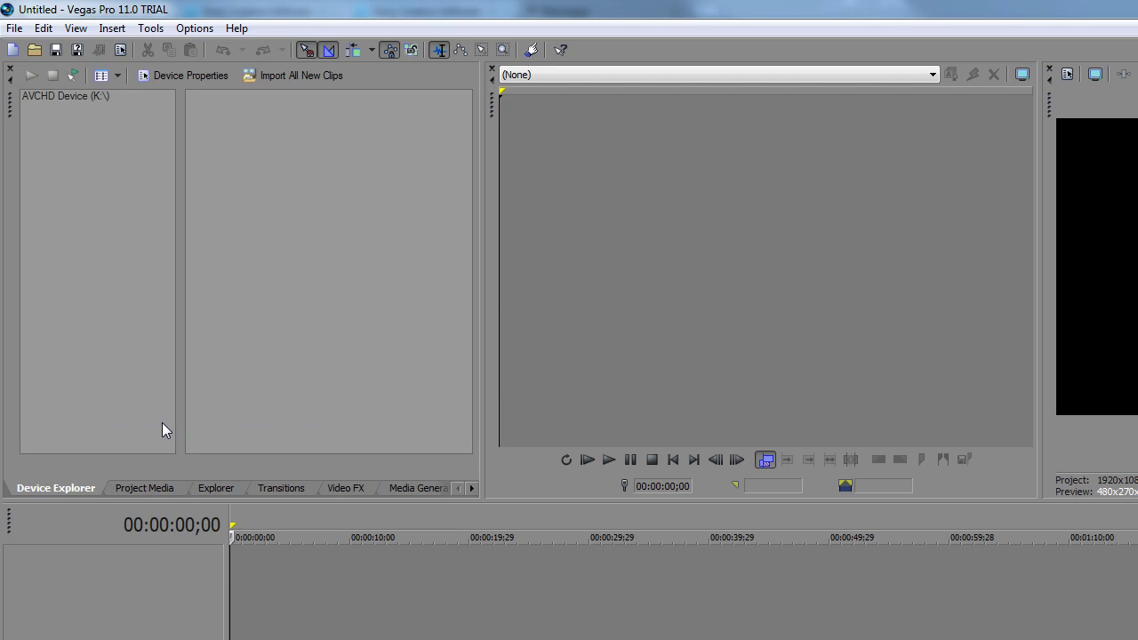
- Undock the Device Explorer as a floating window and dock it back into its window group
left_click_drag(9, 112, 524, 169)
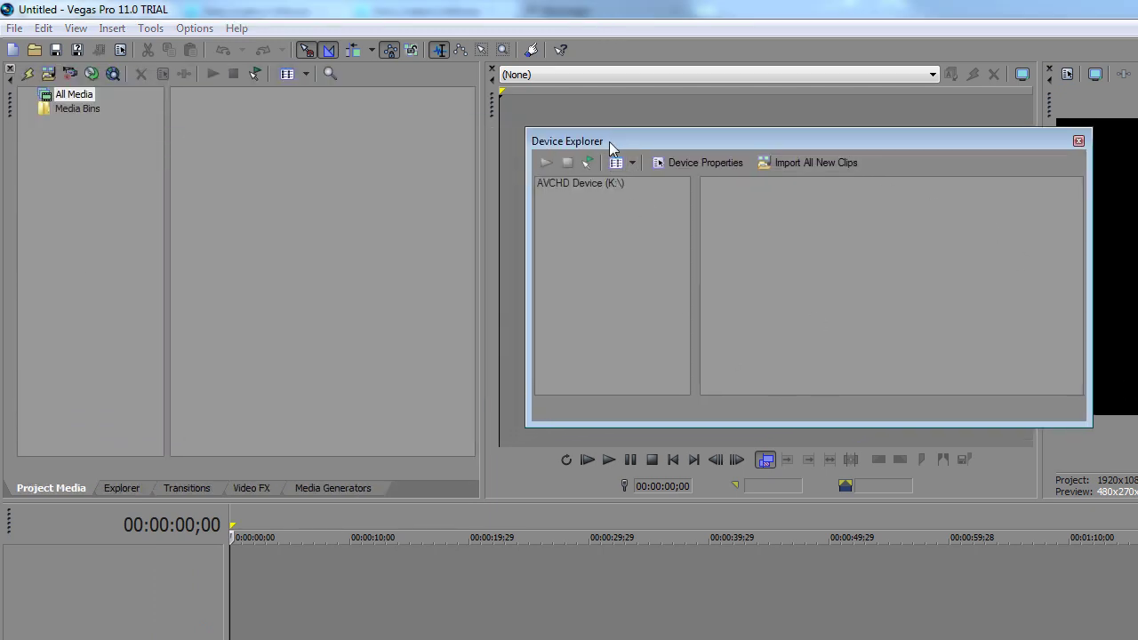
left_click_drag(615, 139, 98, 124)
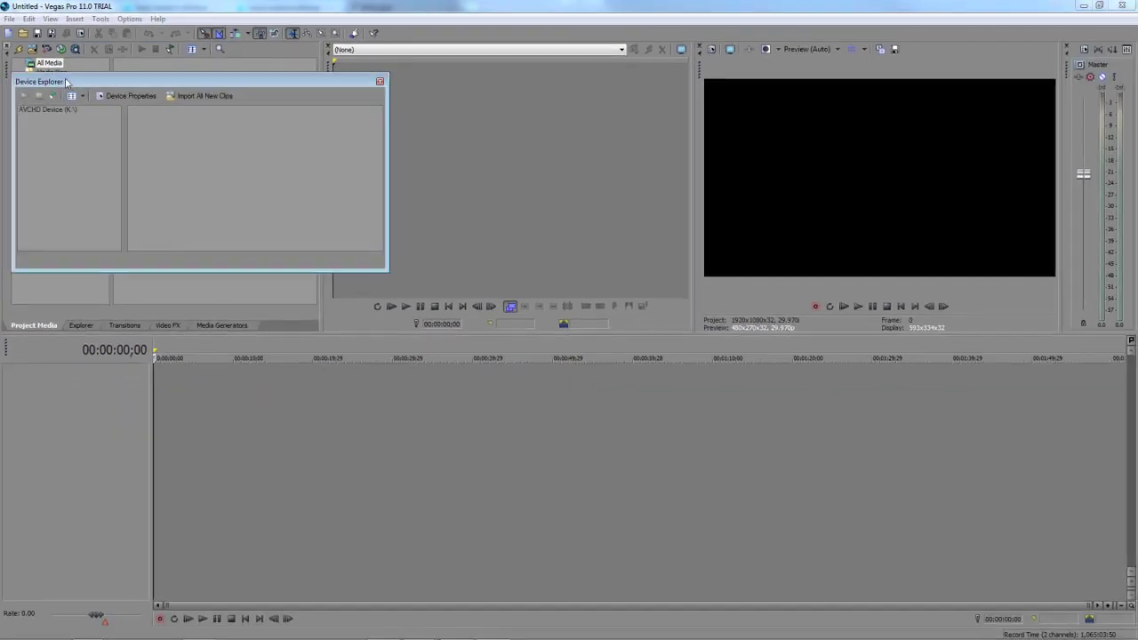
mouse_move(66, 82)
left_mouse_down()
mouse_move(53, 77)
mouse_move(67, 70)
left_mouse_up()
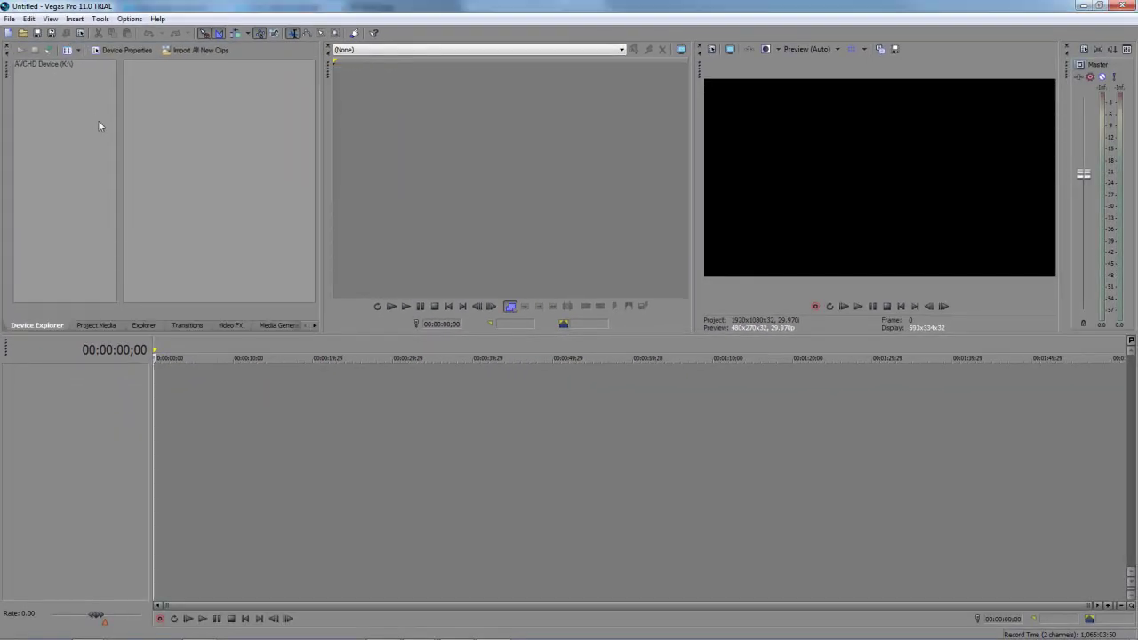
mouse_move(32, 328)
left_mouse_down()
mouse_move(251, 330)
mouse_move(32, 326)
left_mouse_up()
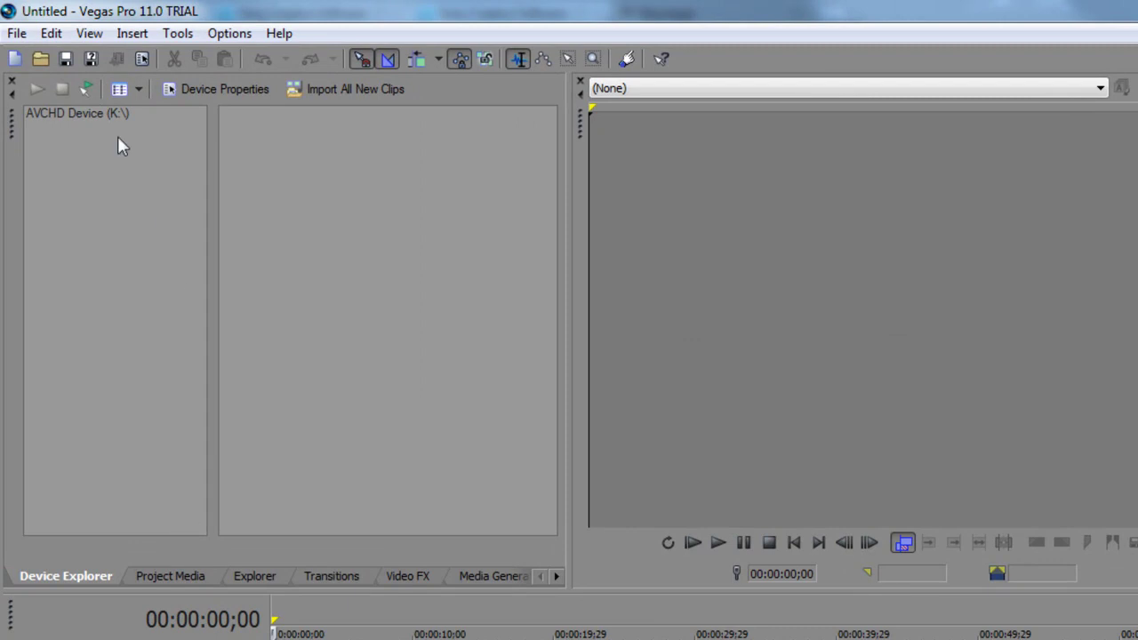
- View the clips of AVCHD Device (K:\) and add the Proyecto 25 folder on DATA (D:) as a source in the Device Explorer
left_click(111, 113)
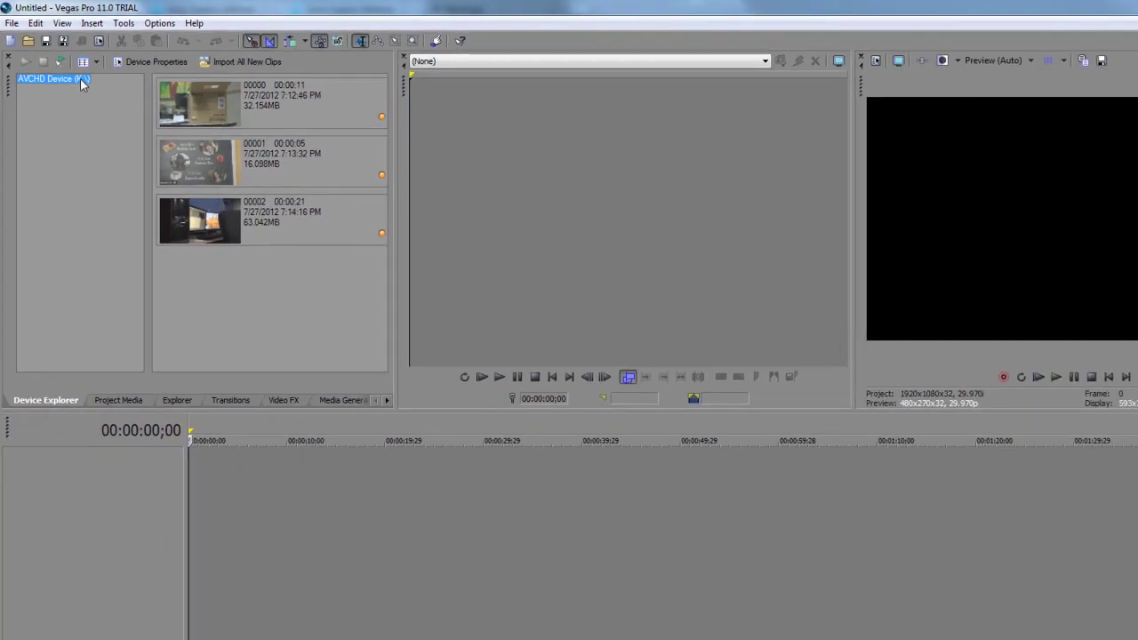
right_click(77, 95)
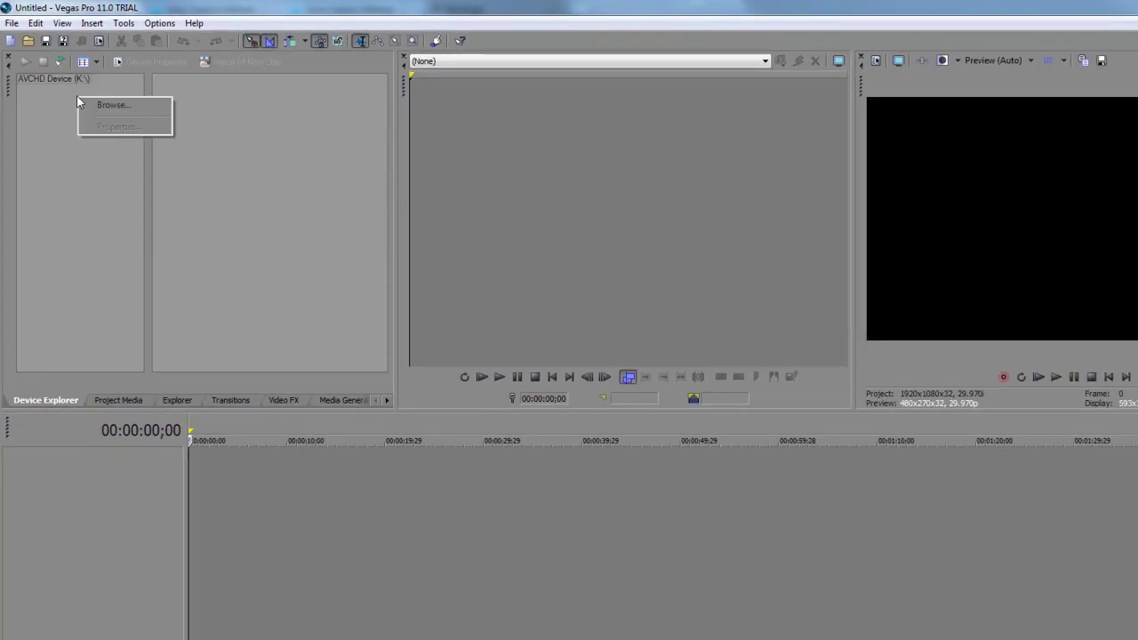
left_click(104, 106)
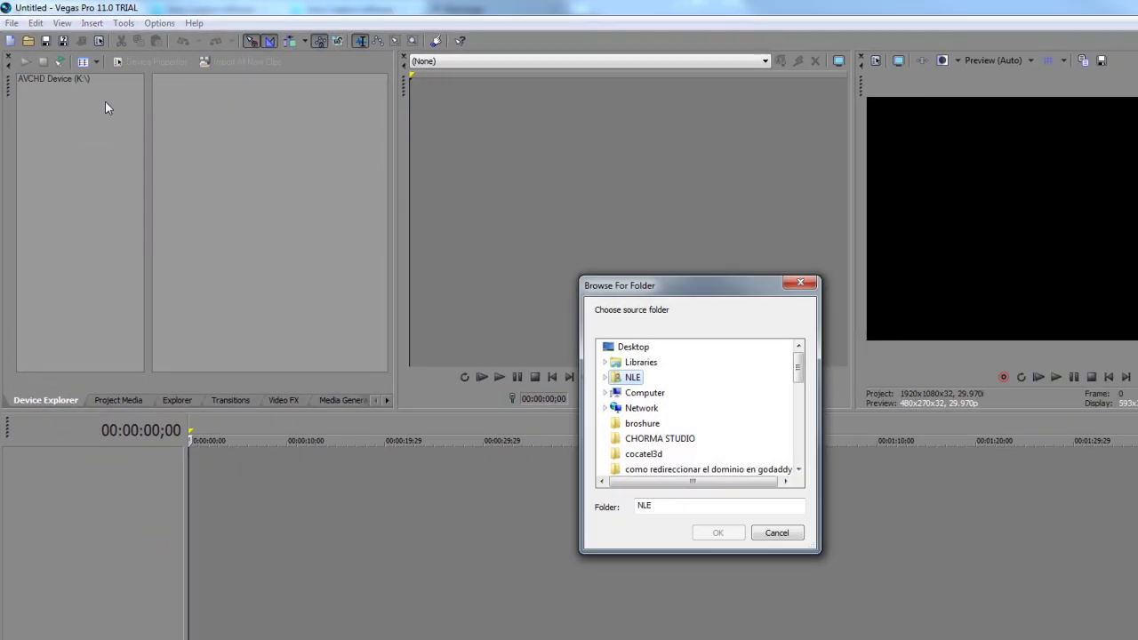
left_click(606, 393)
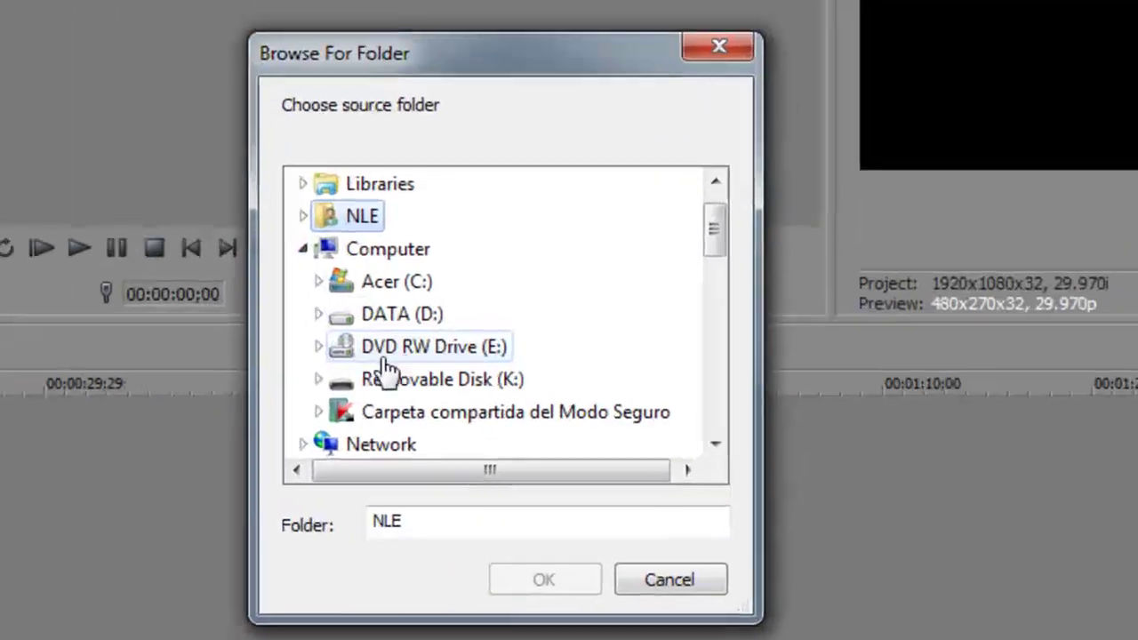
left_click(329, 320)
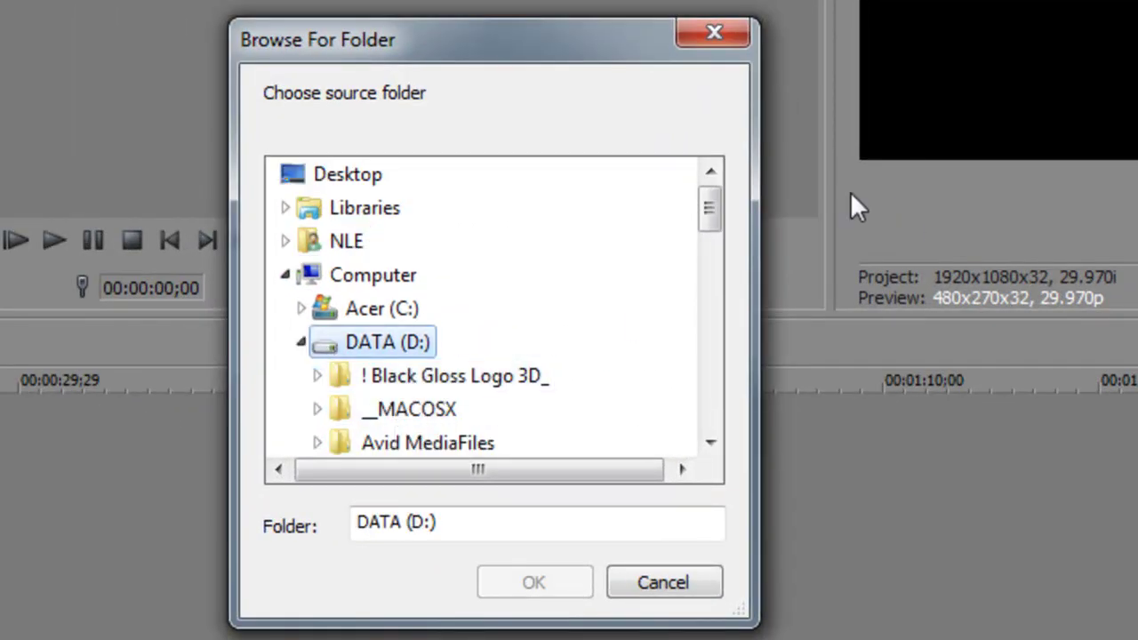
left_click_drag(708, 217, 706, 246)
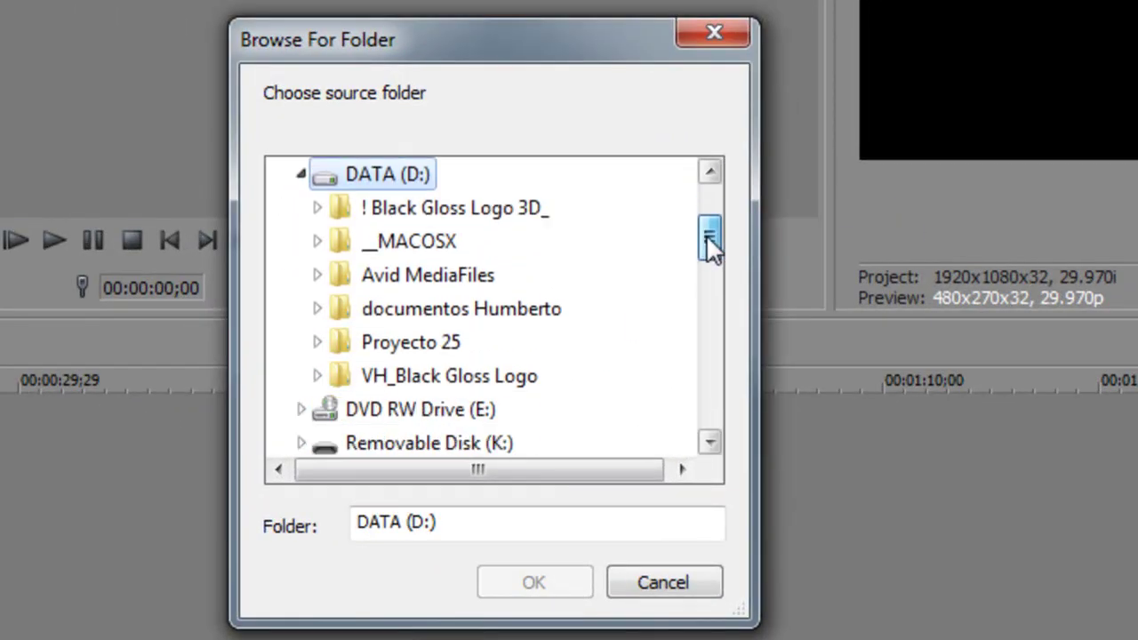
left_click(425, 334)
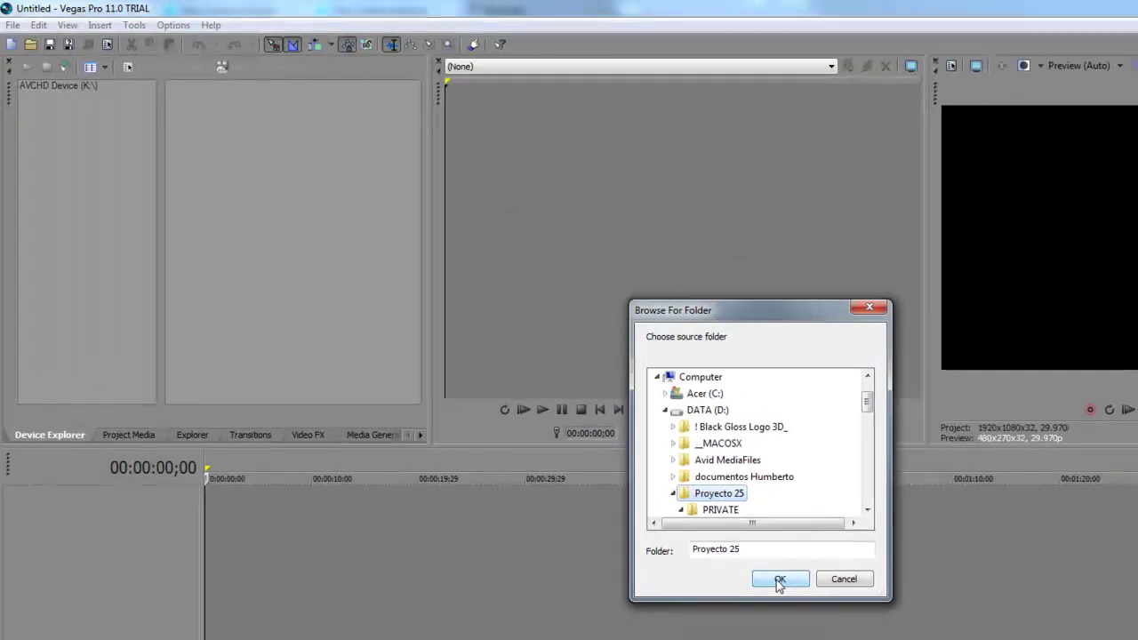
left_click(534, 582)
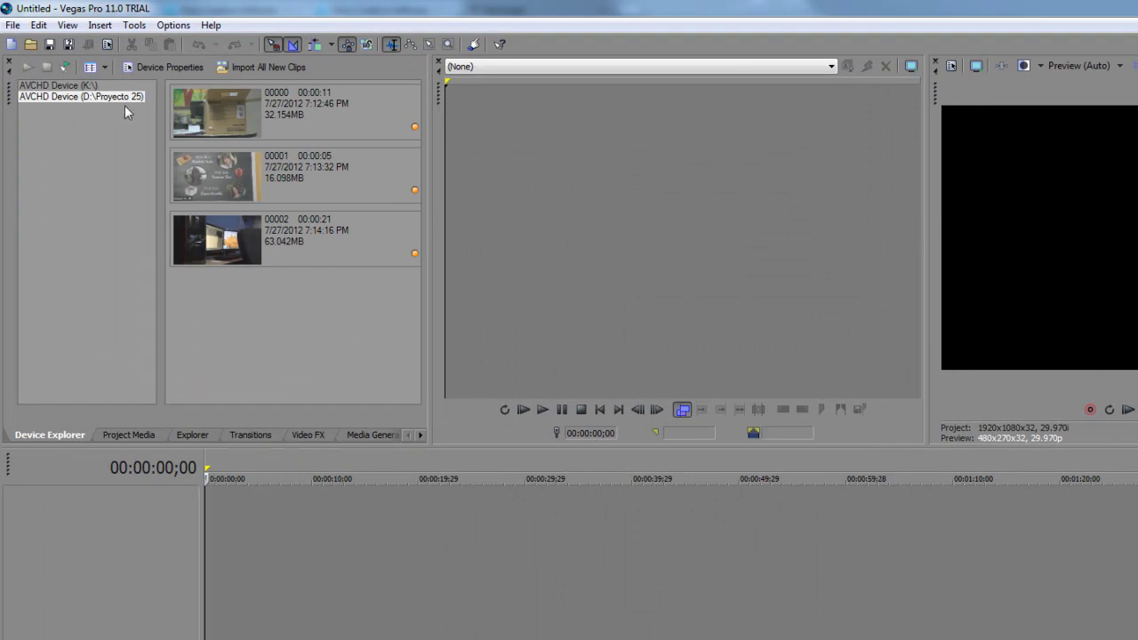
- Select clips 00000, 00001 and 00002 of the Proyecto 25 device and import them into the project
left_click(320, 109)
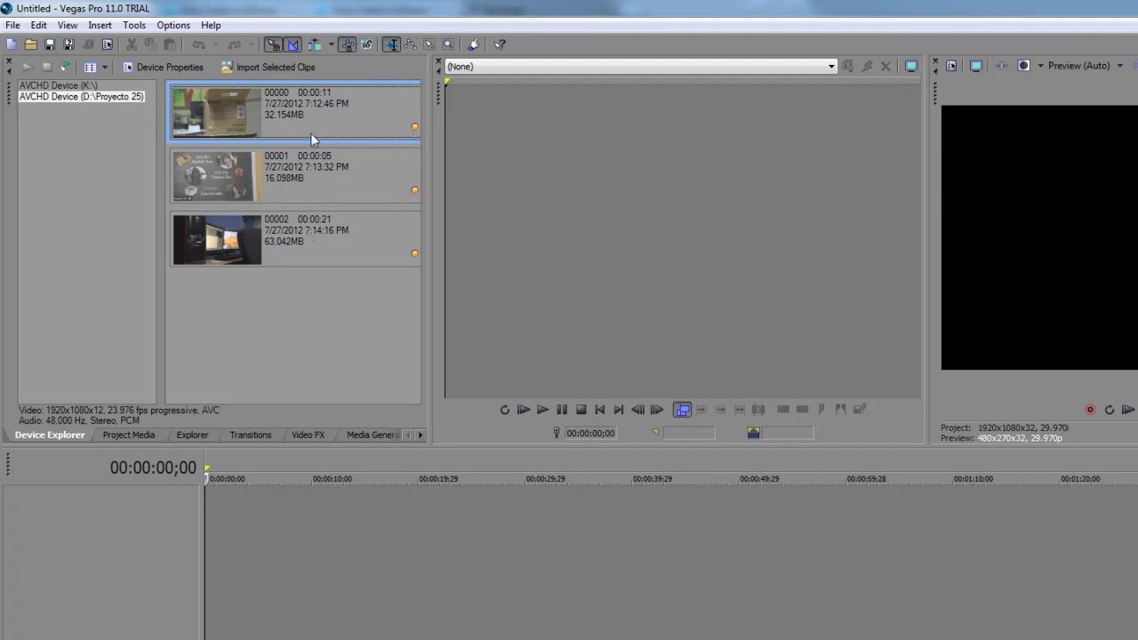
left_click(327, 174, "ctrl")
left_click(323, 229, "ctrl")
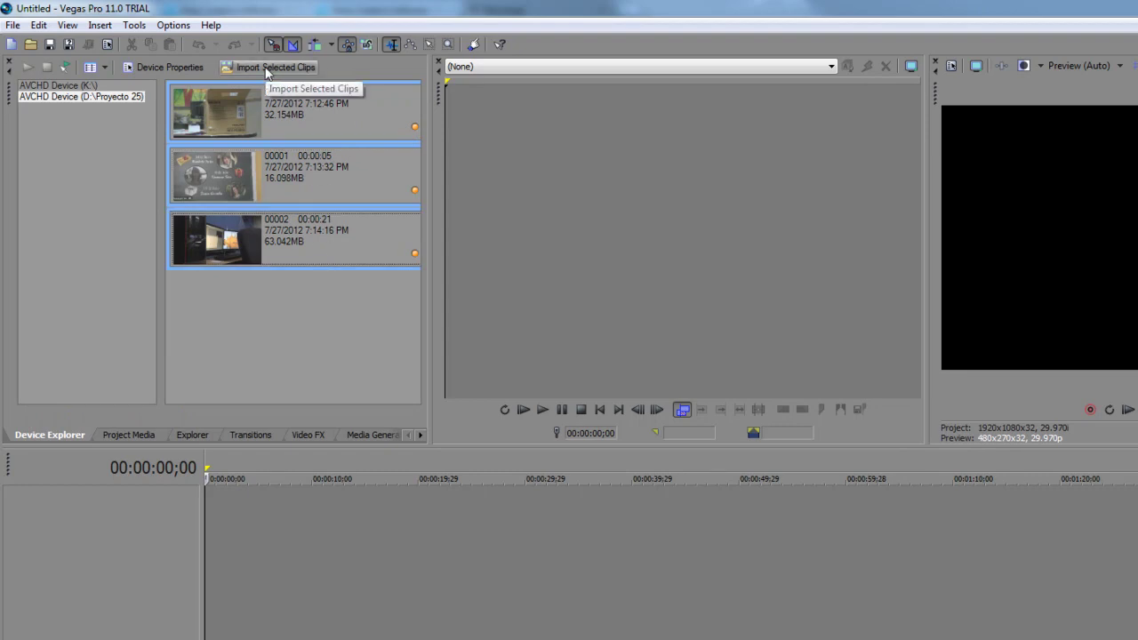
left_click(333, 116)
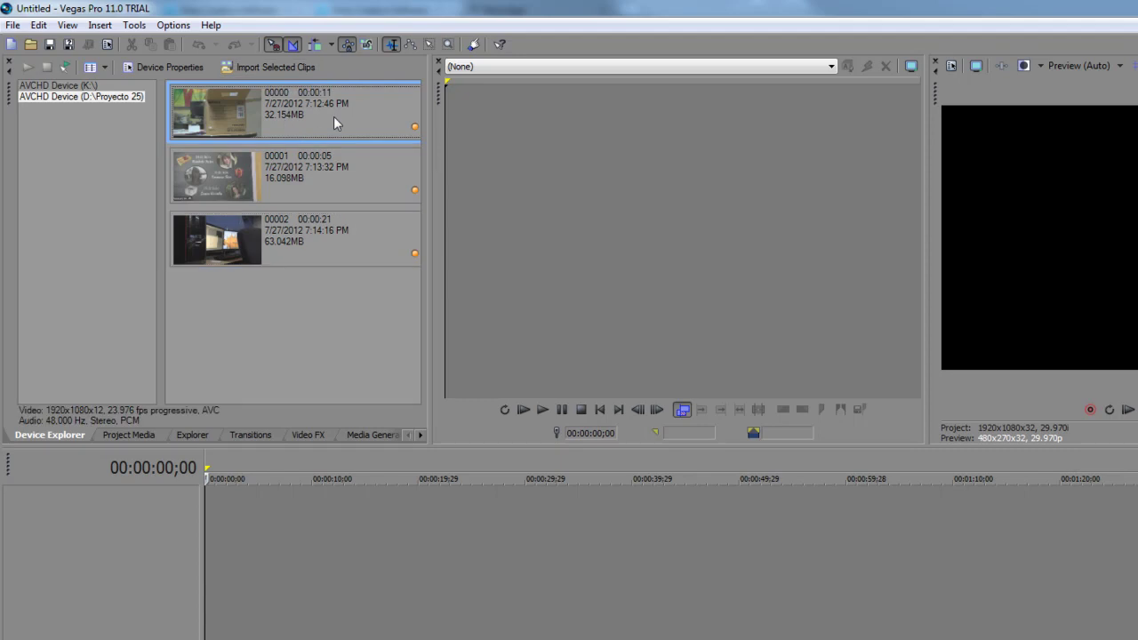
key("ctrl+a")
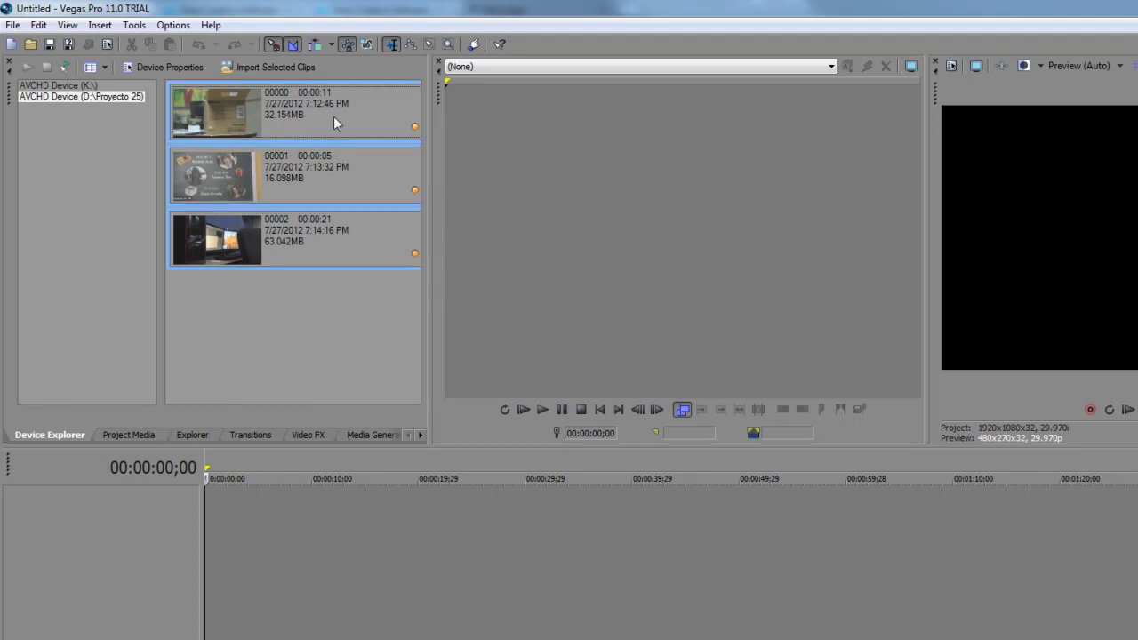
left_click(277, 75)
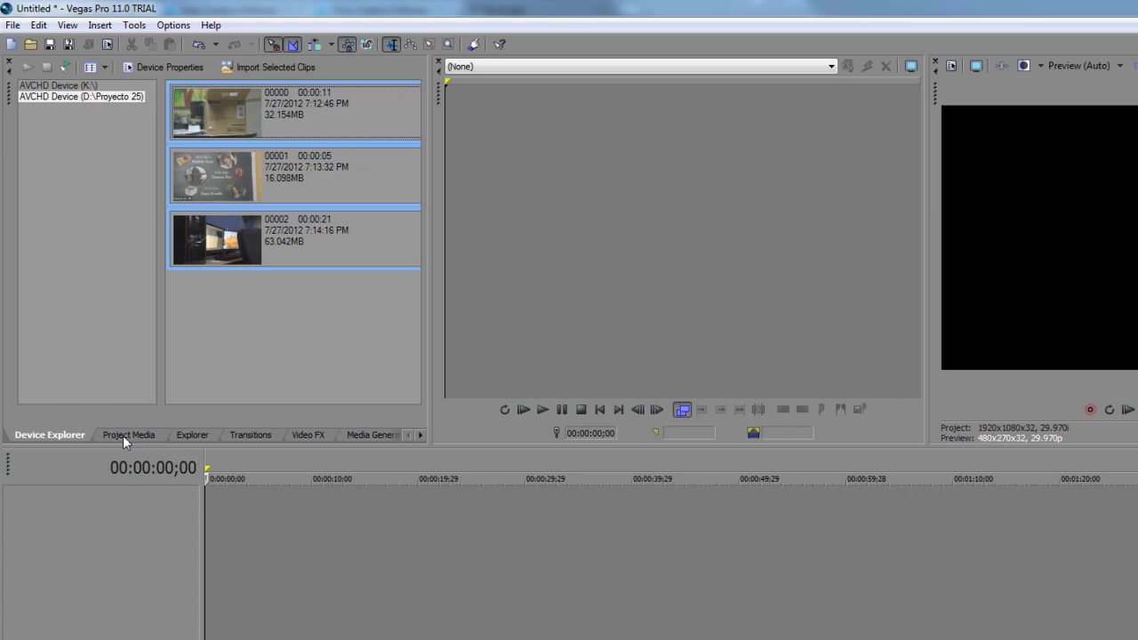
- Show the Project Media window and check the imported clips 00000, 00001 and 00002
left_click(66, 25)
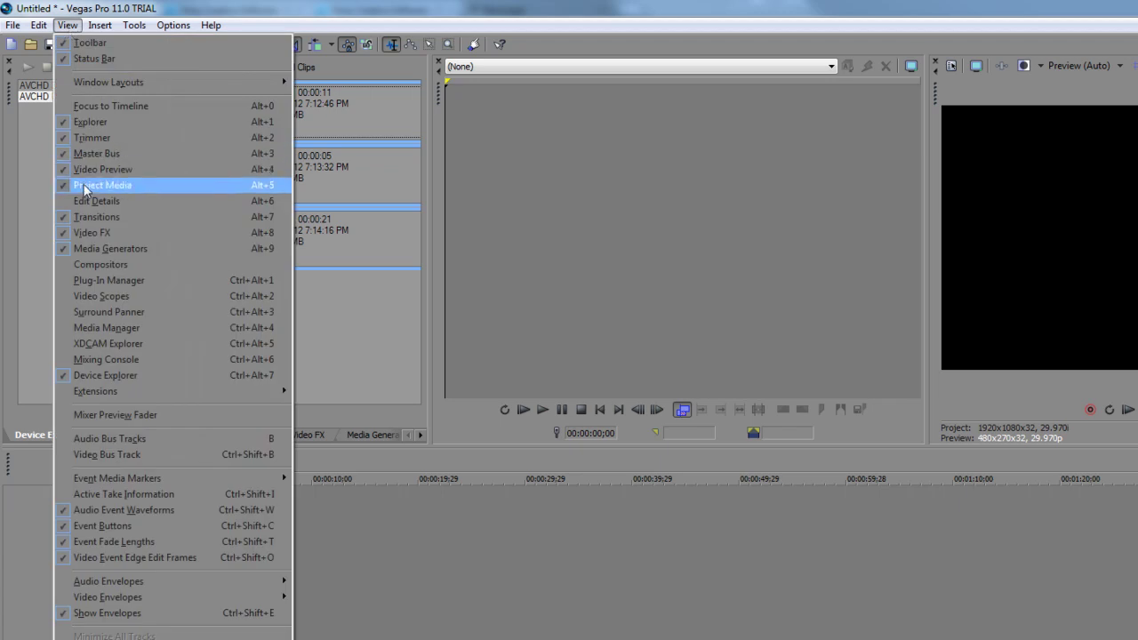
left_click(326, 308)
left_click(146, 437)
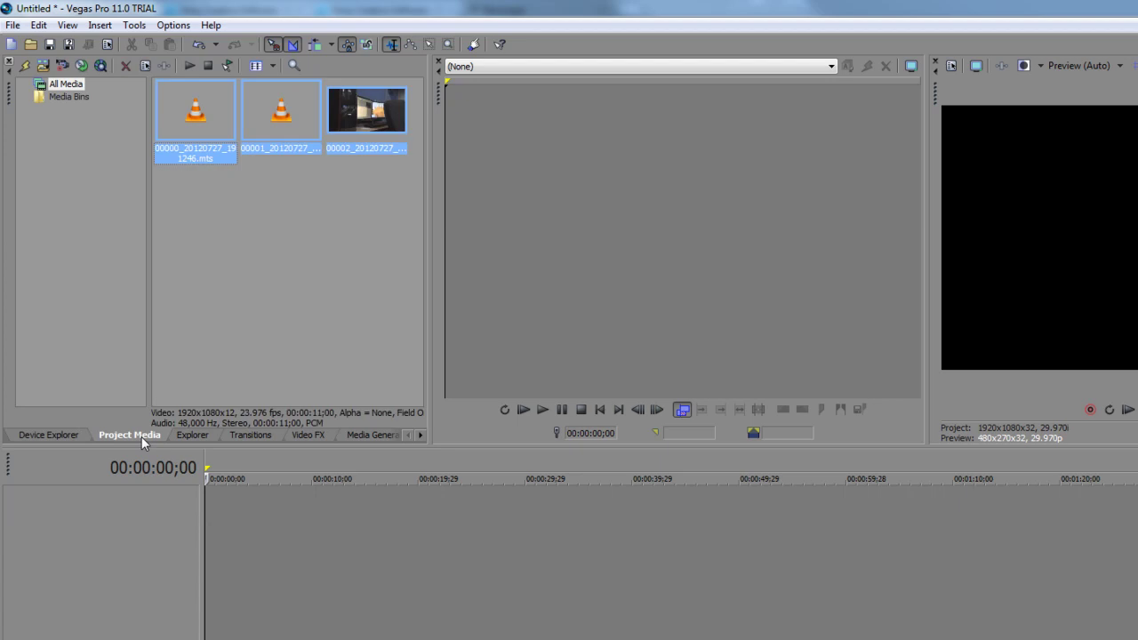
left_click(225, 178)
left_click(201, 120)
left_click(273, 113)
left_click(348, 105)
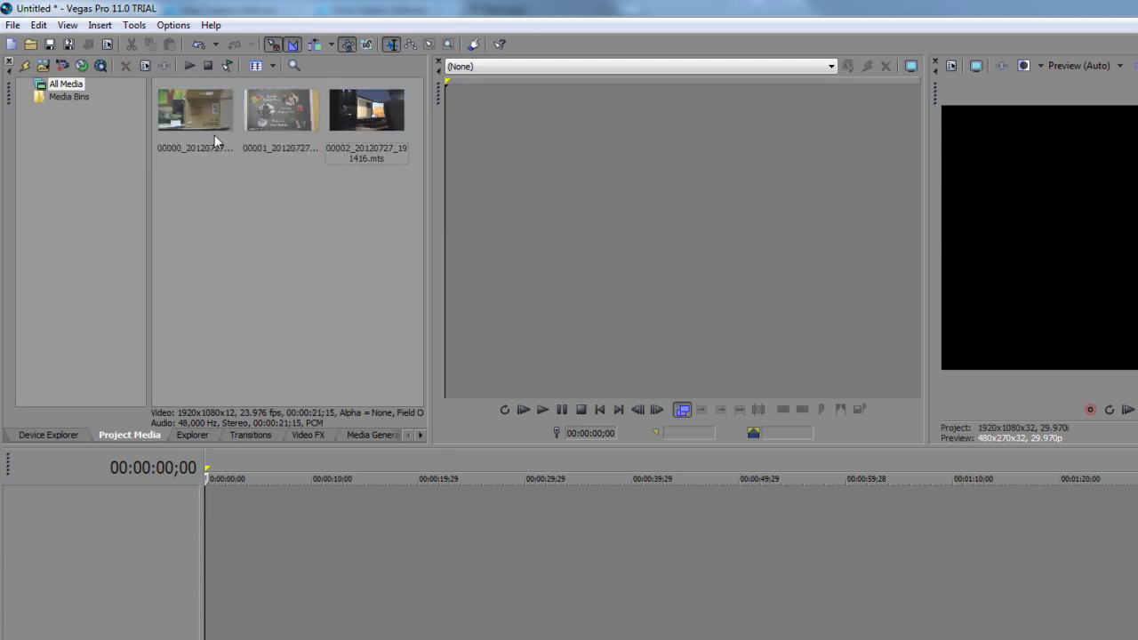
- Review the two AVCHD sources and the browse option in the Device Explorer, and return to Project Media
left_click(36, 435)
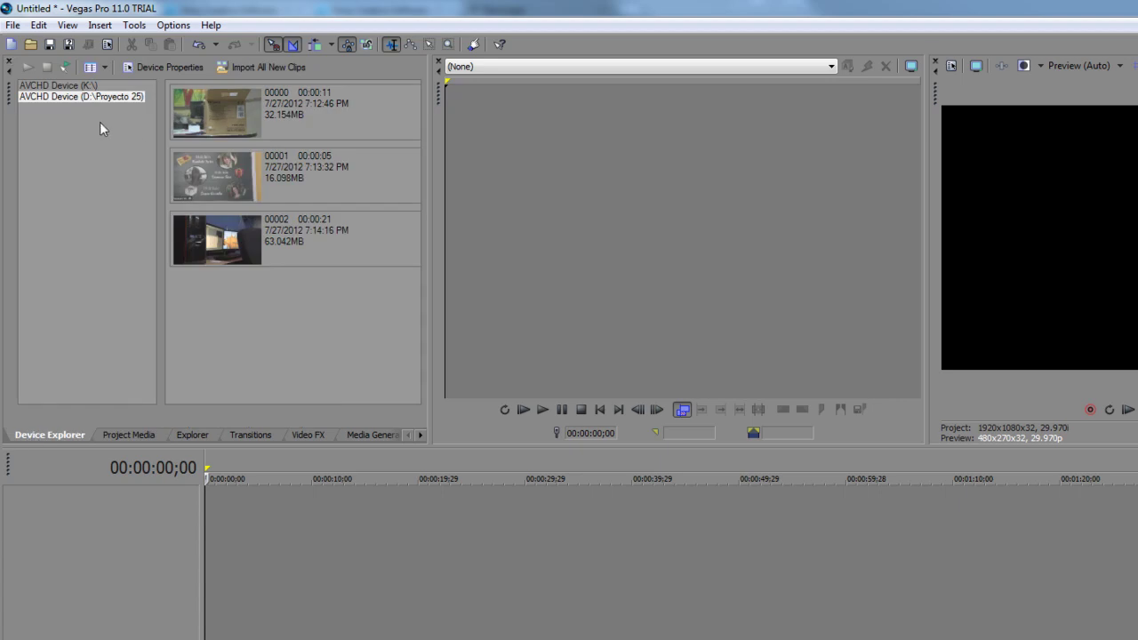
left_click(70, 147)
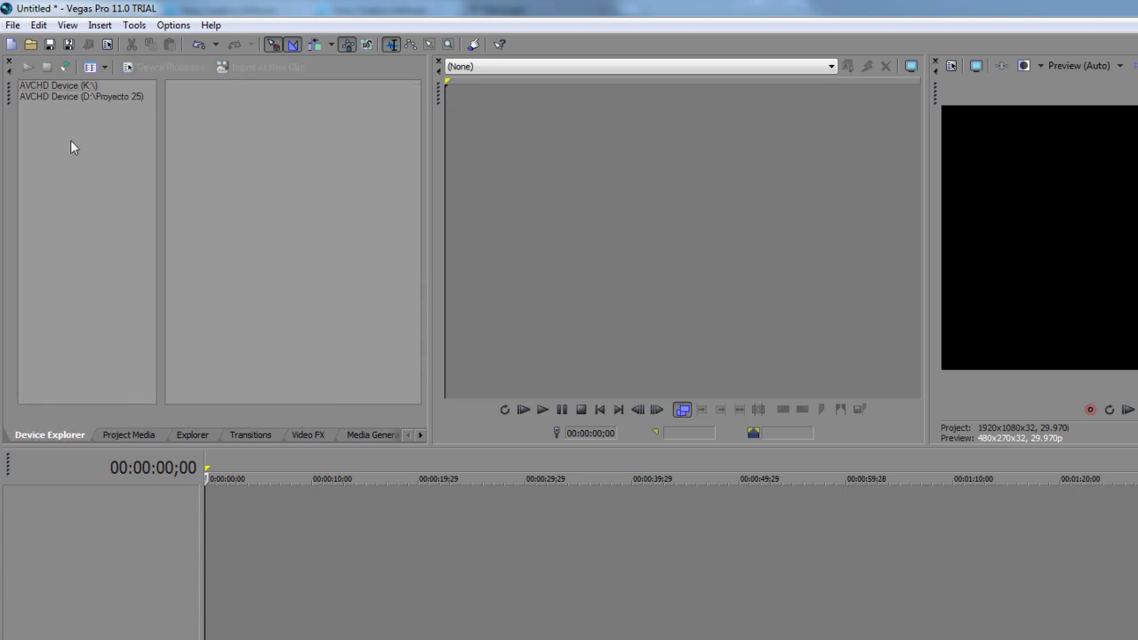
right_click(72, 129)
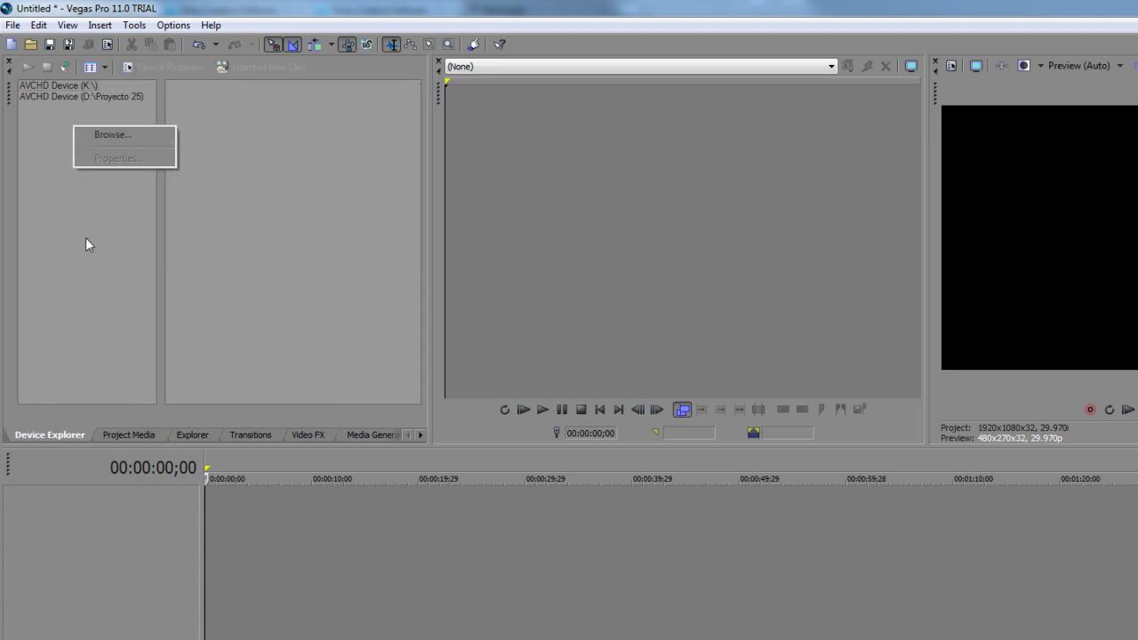
left_click(98, 302)
left_click(123, 435)
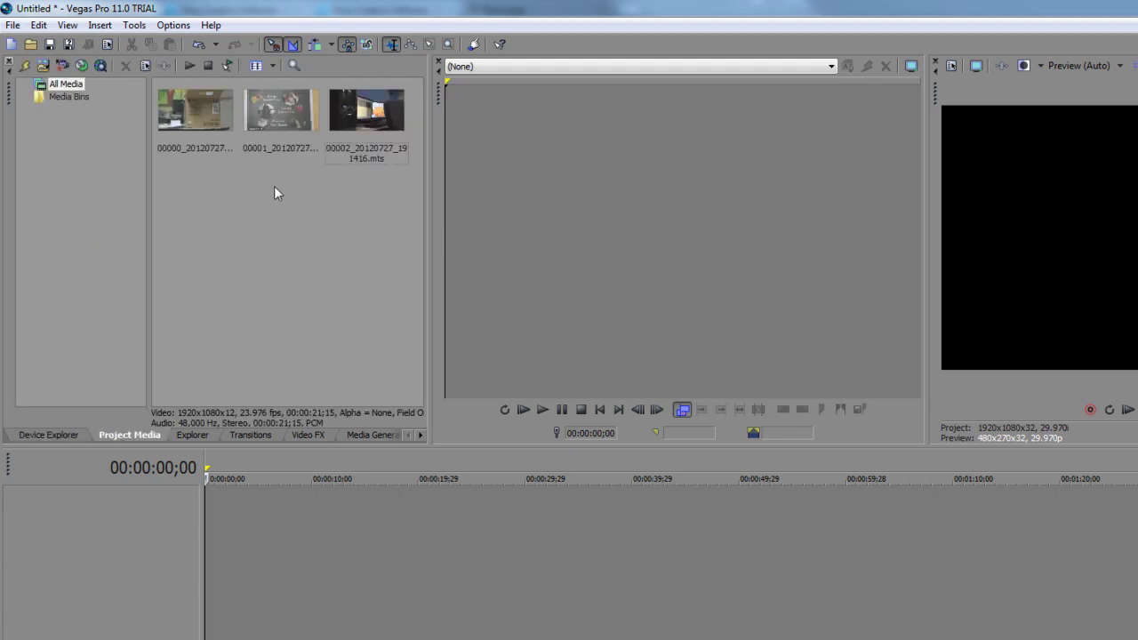
- Load clip 00000 in the Trimmer, mark a section of about 2 seconds near its middle, and add it to the timeline
left_click(227, 156)
left_click_drag(201, 145, 502, 291)
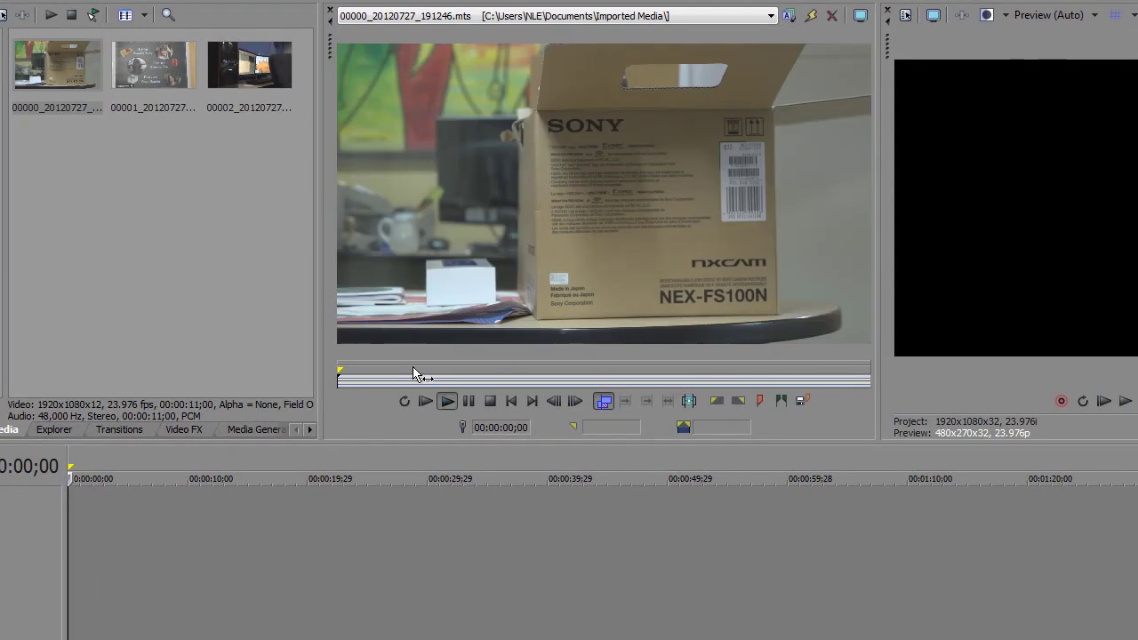
key("space")
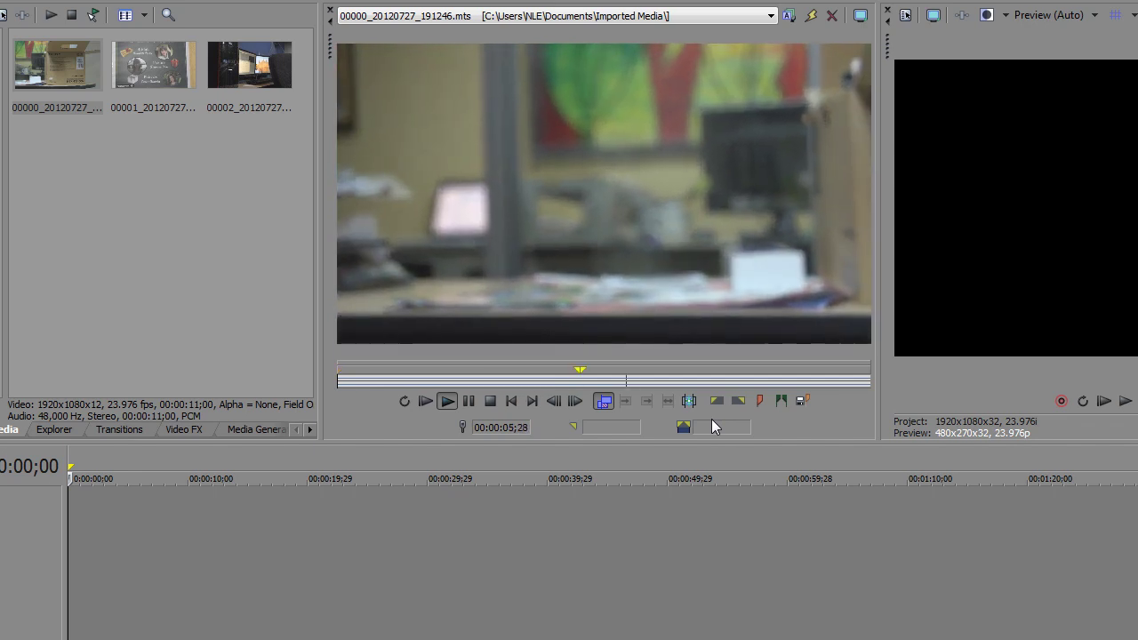
key("o")
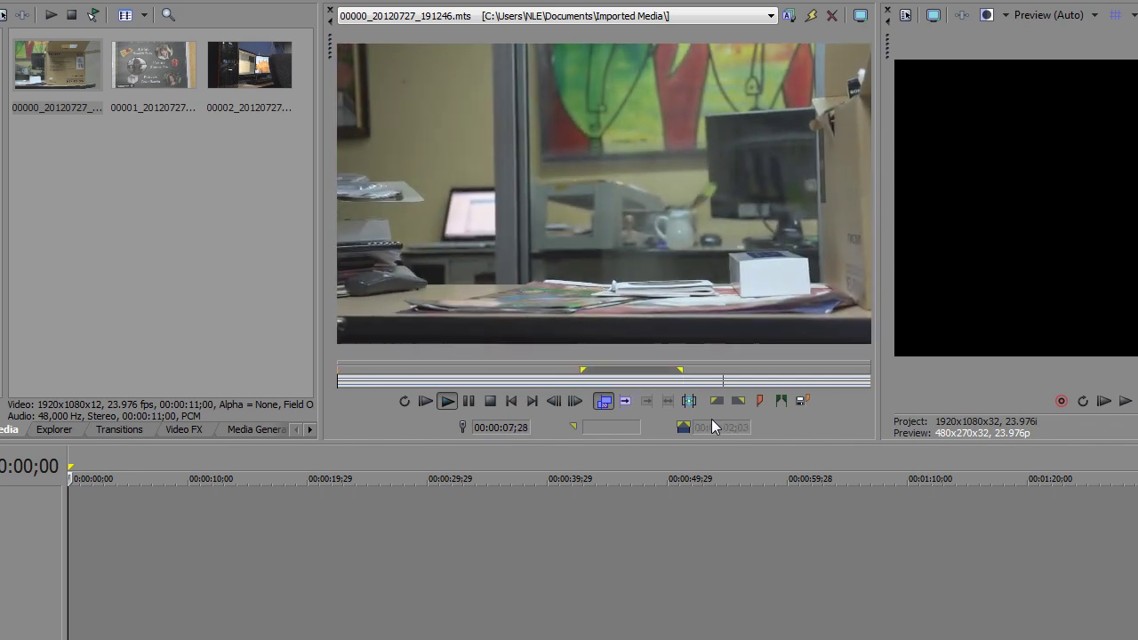
key("a")
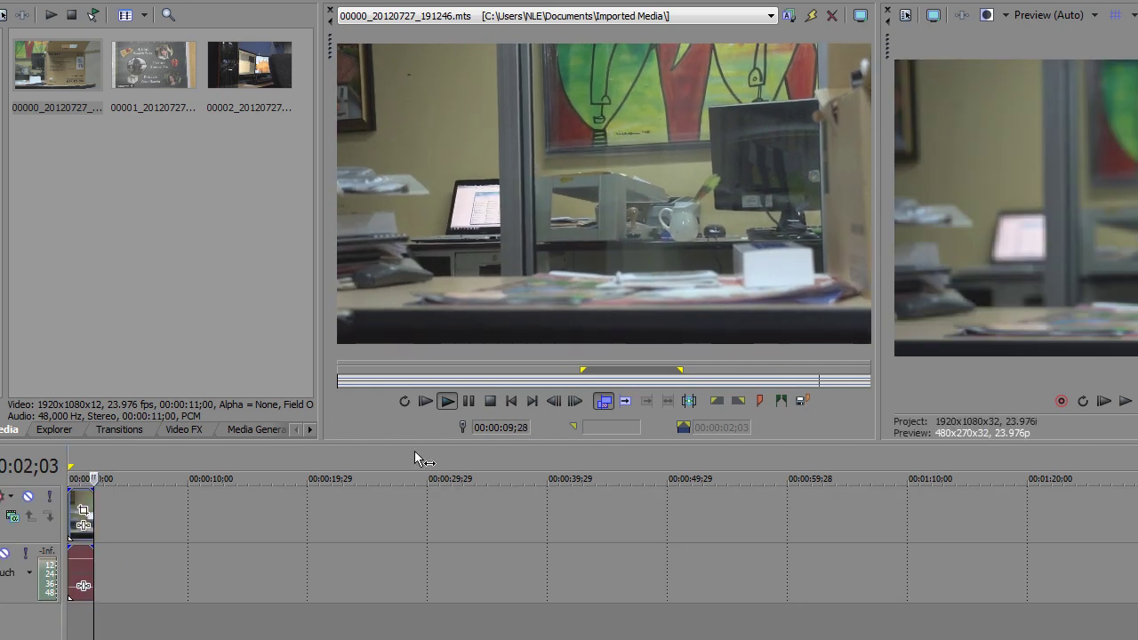
- Place clips 00001 and 00002 from Project Media one after the other behind the trimmed section on the timeline
left_click(162, 96)
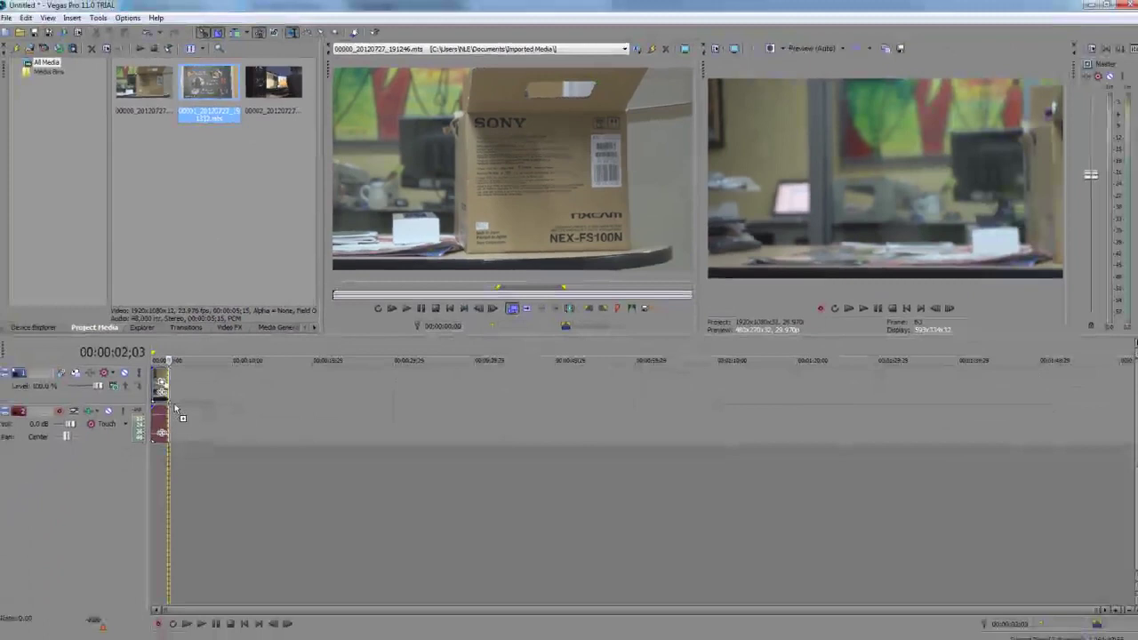
left_click_drag(175, 409, 177, 411)
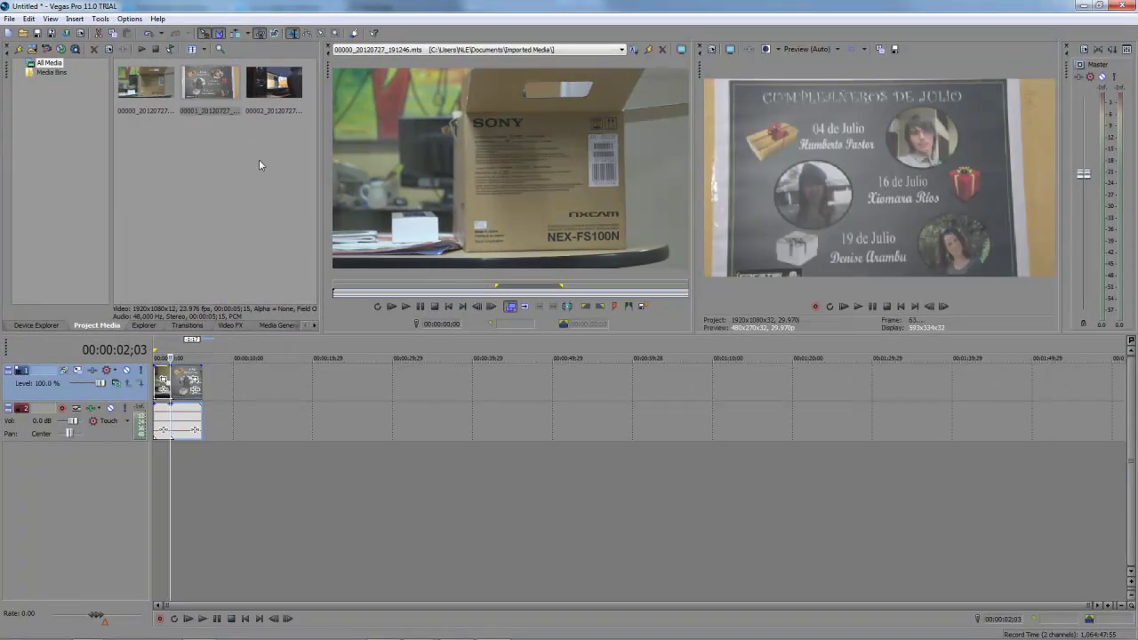
left_click(274, 89)
left_click_drag(263, 75, 212, 392)
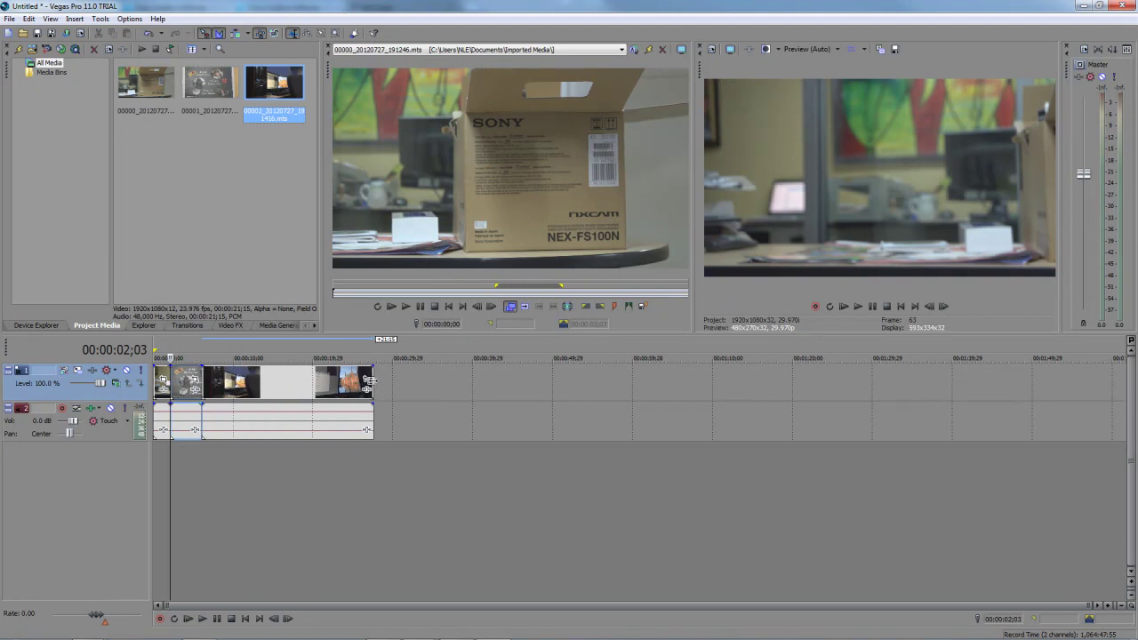
left_click_drag(308, 389, 304, 387)
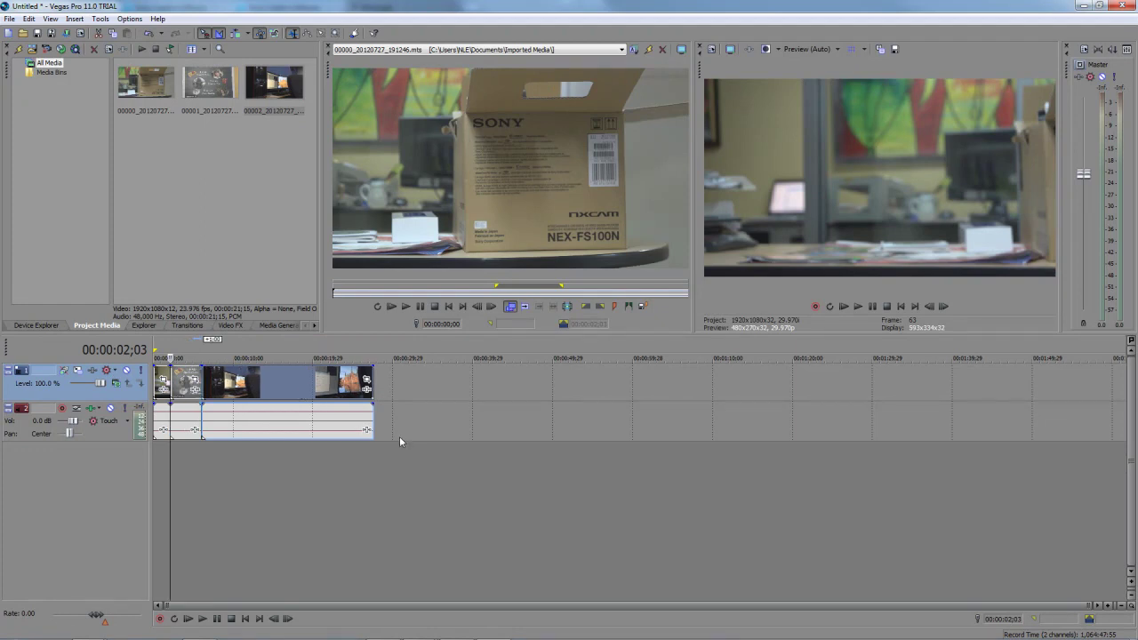
- Play back the assembled sequence from near the start of the timeline and stop it during the last clip
left_click(412, 410)
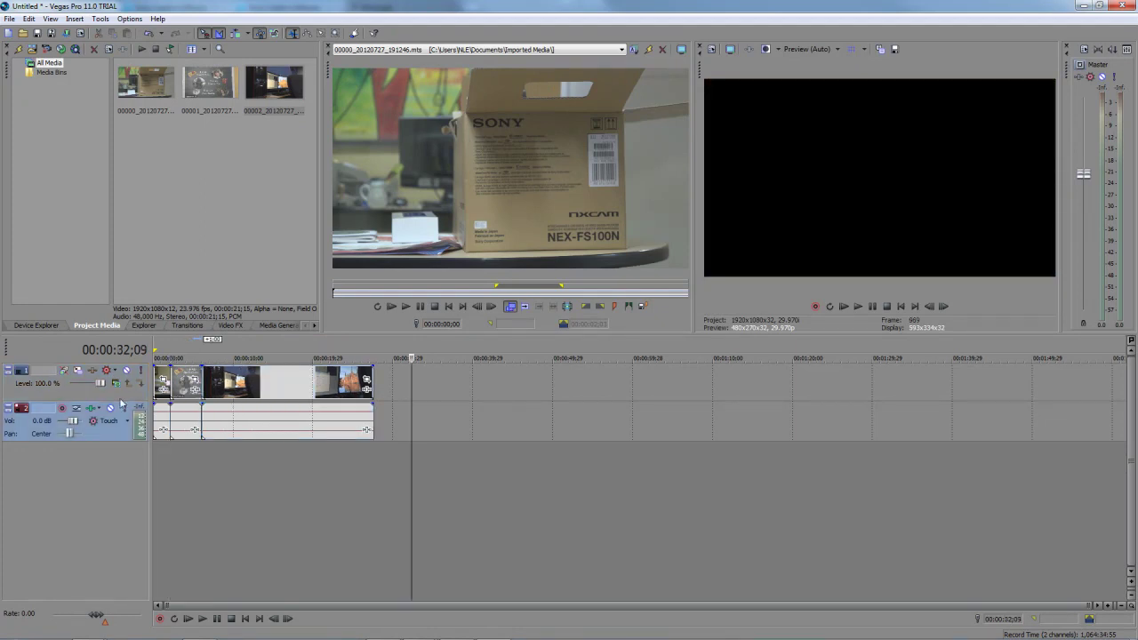
left_click_drag(410, 358, 400, 358)
left_click(158, 354)
key("space")
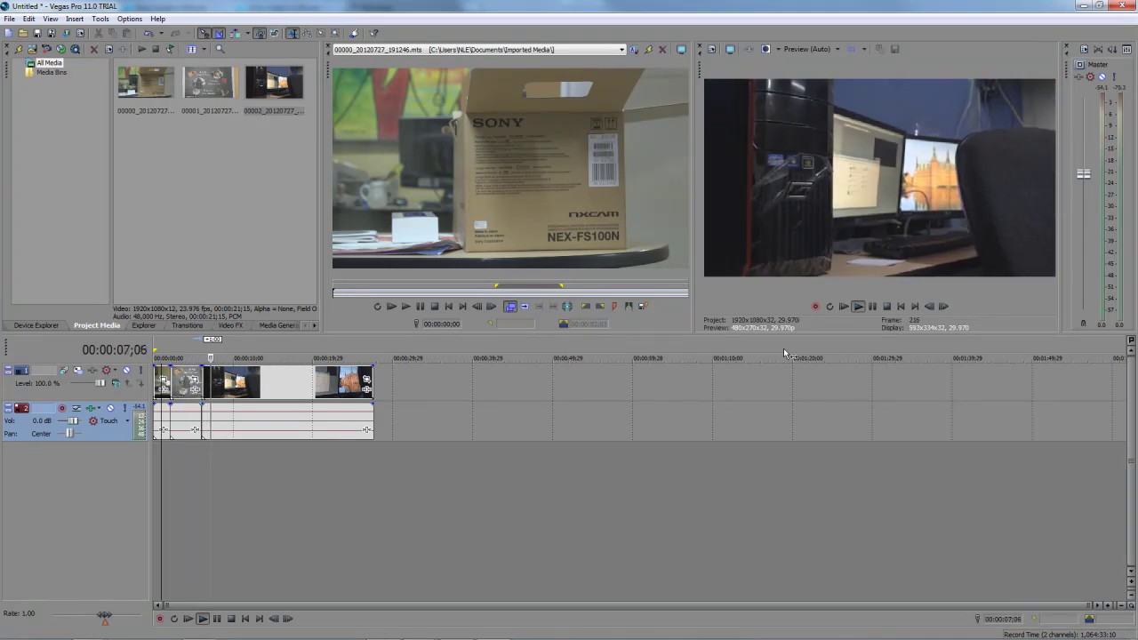
key("space")
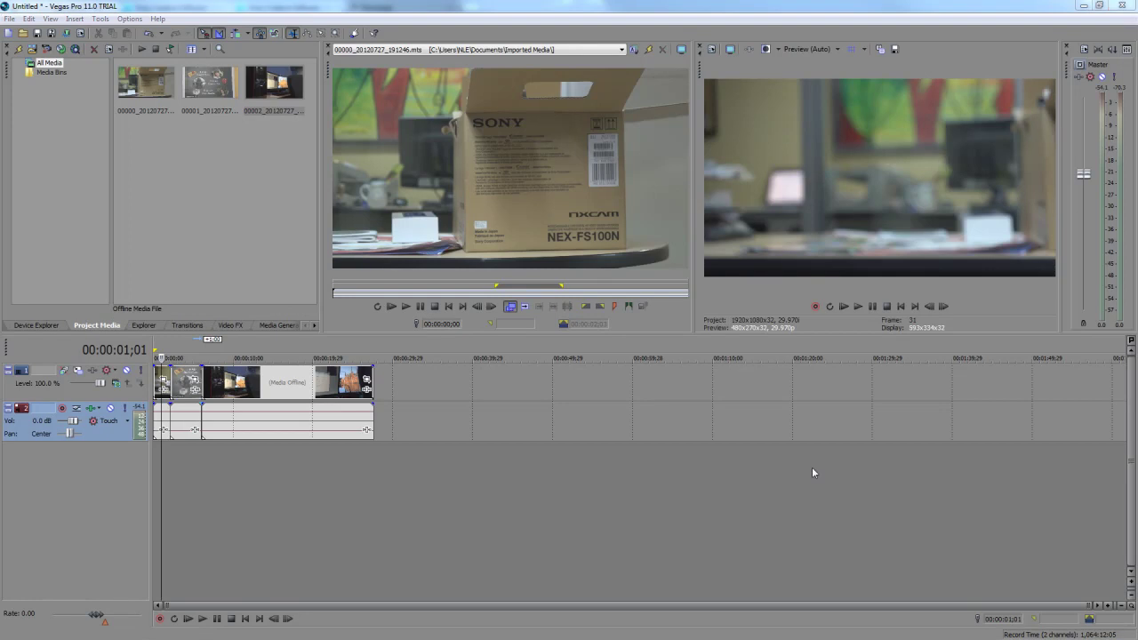
- Apply the HD 1080-24p (1920x1080, 23.976 fps) template to the project's video properties
left_click(7, 19)
left_click(35, 190)
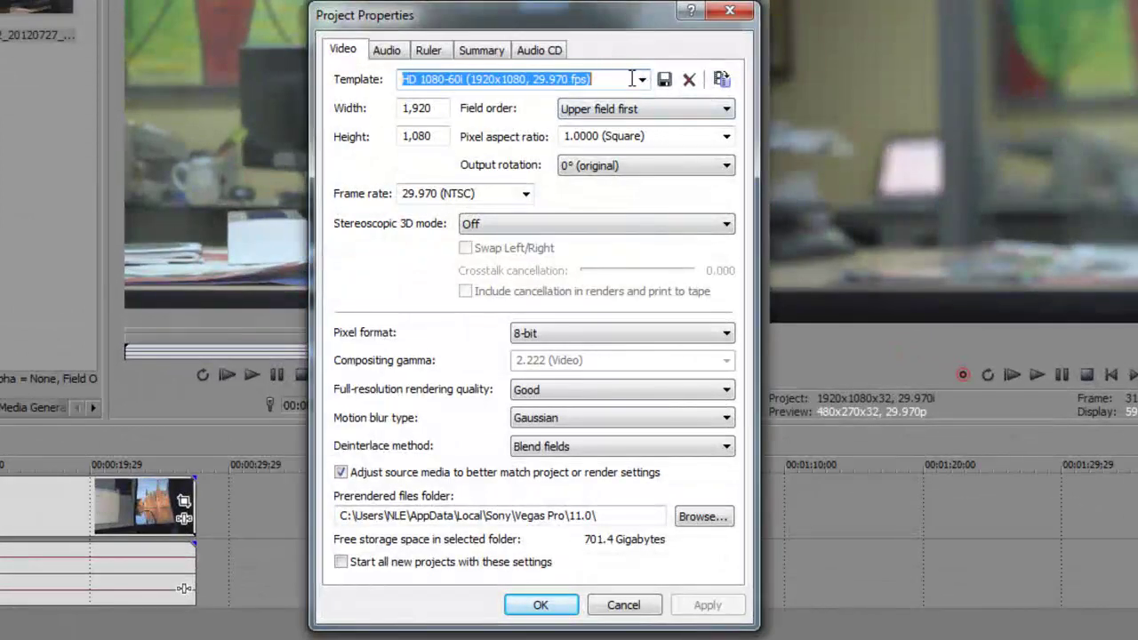
left_click(642, 80)
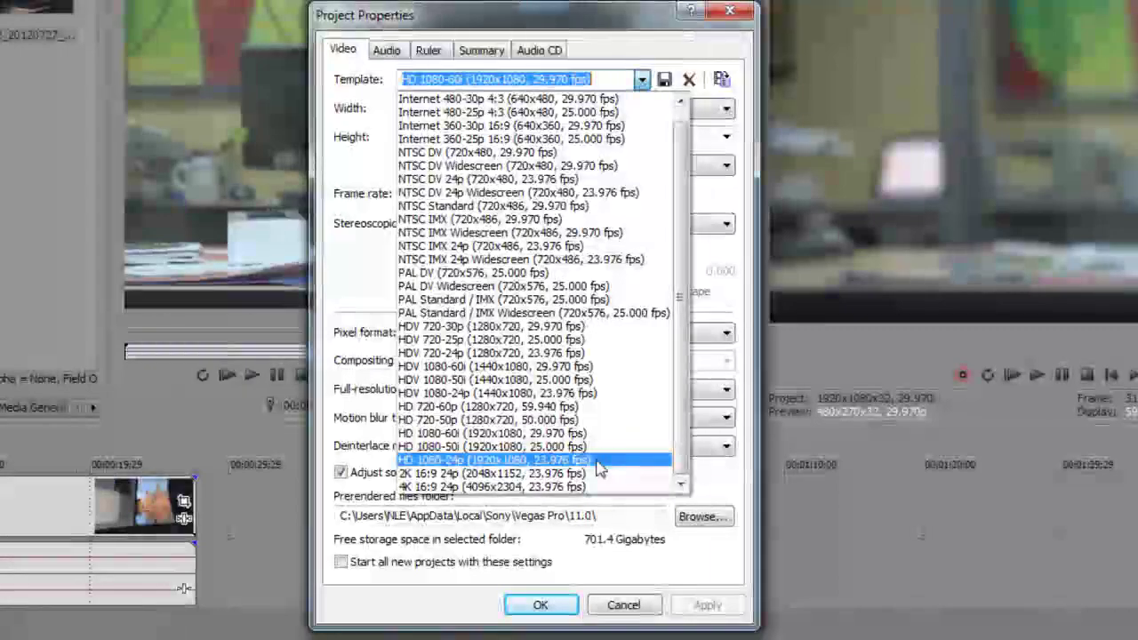
left_click(599, 461)
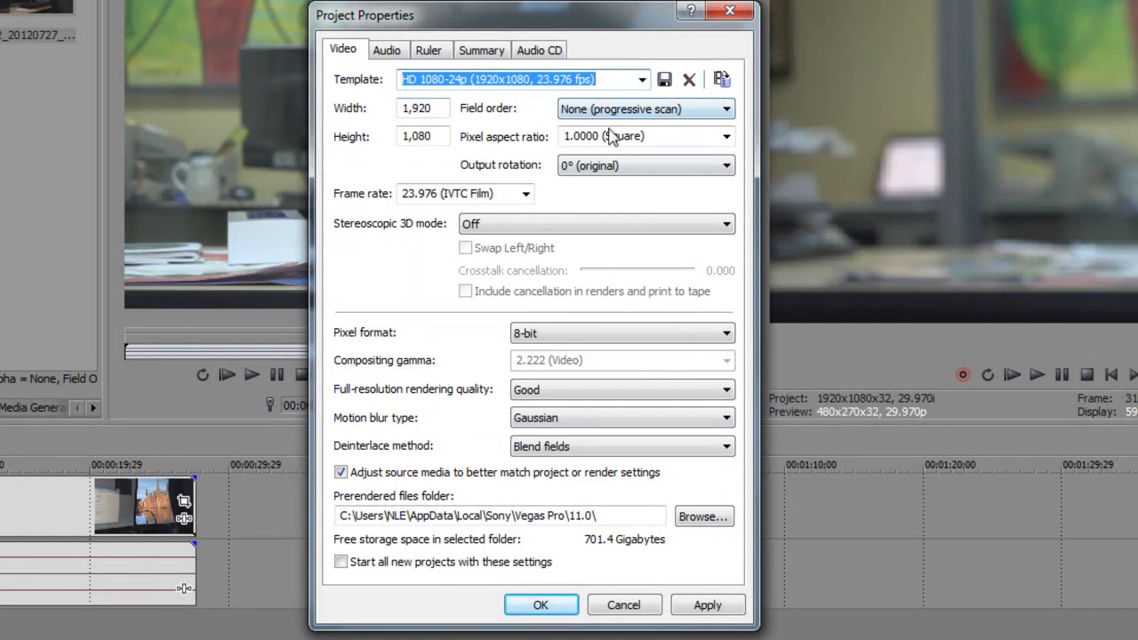
left_click(708, 605)
left_click(640, 605)
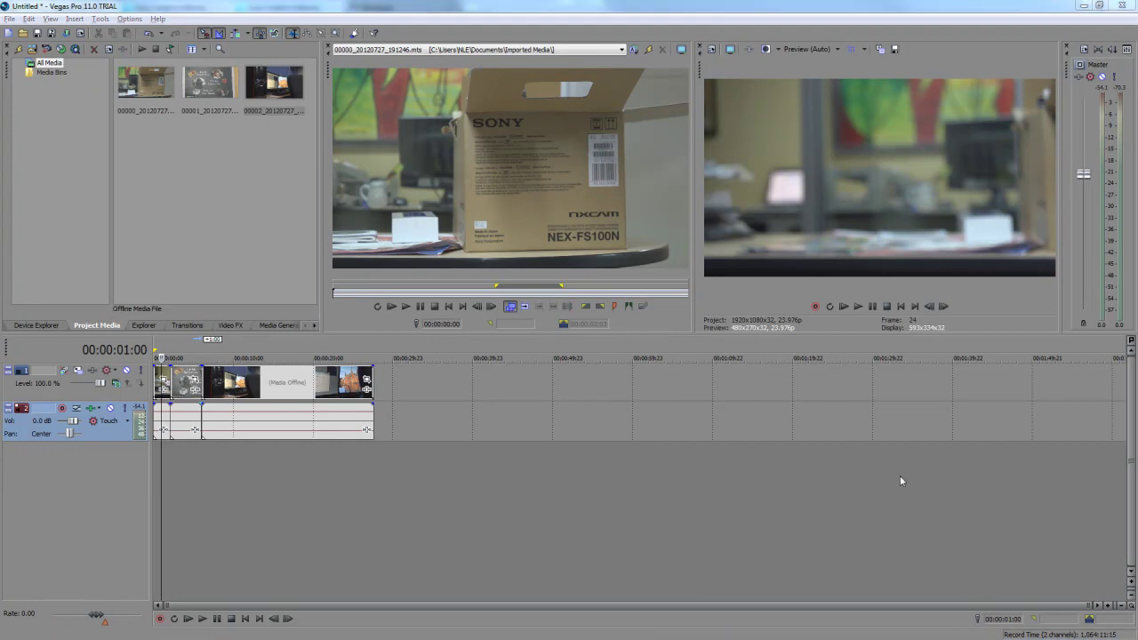
- Render the project as Untitled.mxf in the Documents folder using the HD EX 1920x1080-24p template
left_click(18, 21)
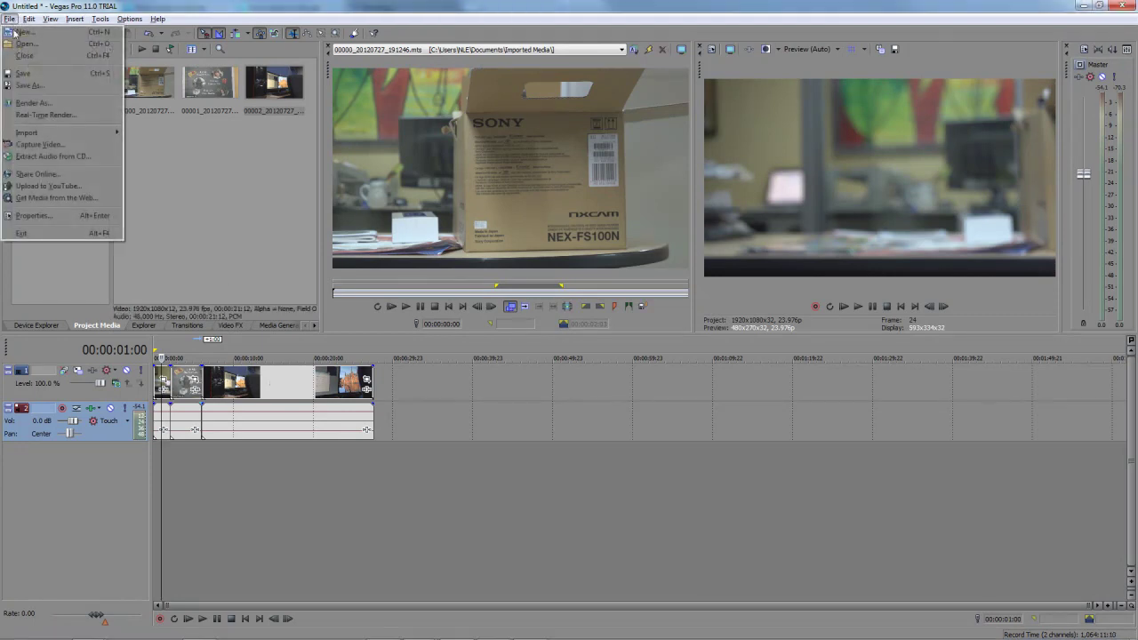
left_click(25, 114)
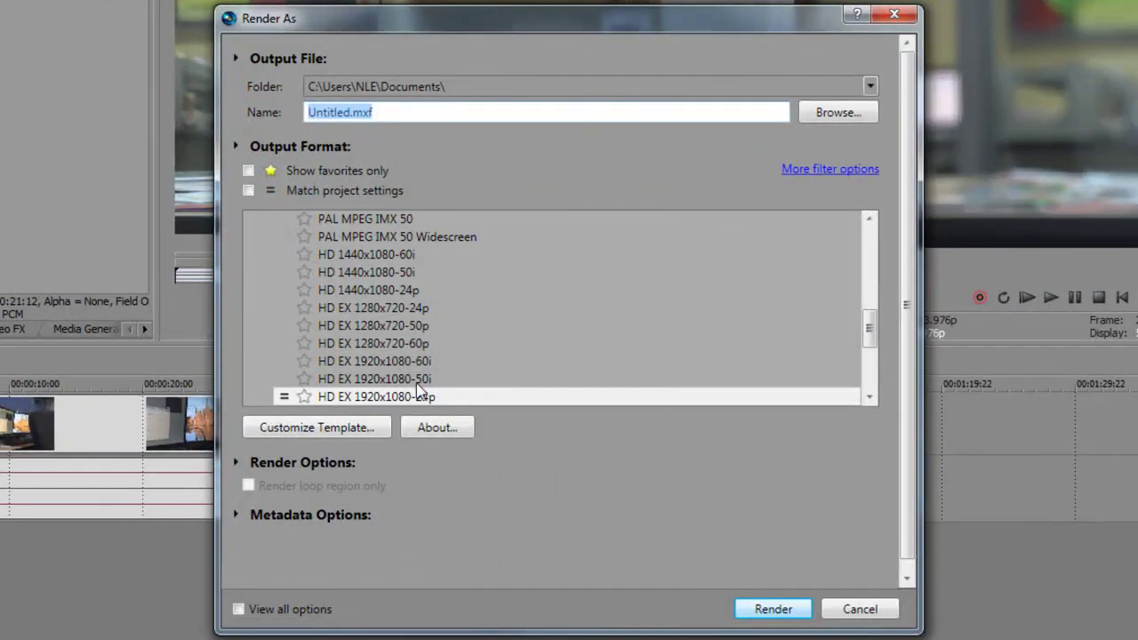
left_click_drag(869, 325, 871, 338)
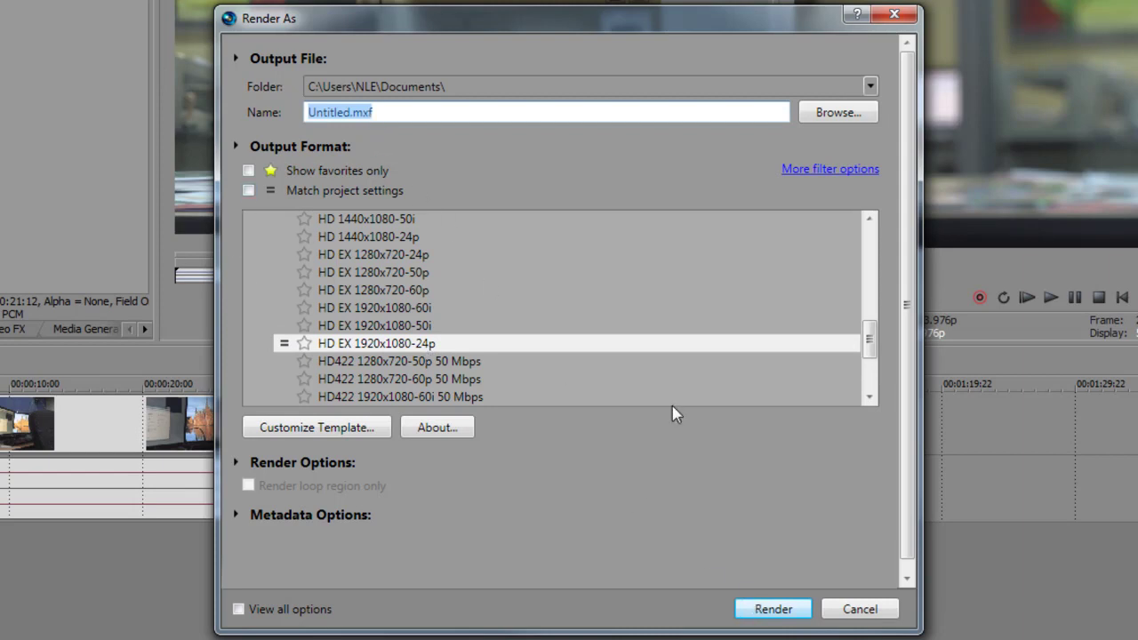
left_click(770, 607)
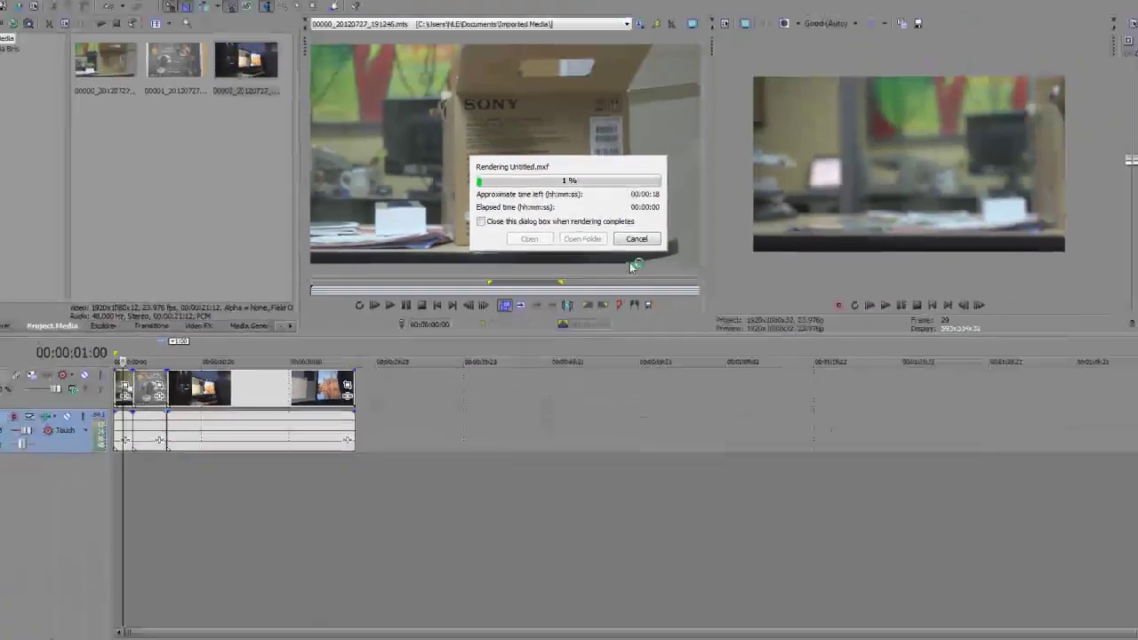